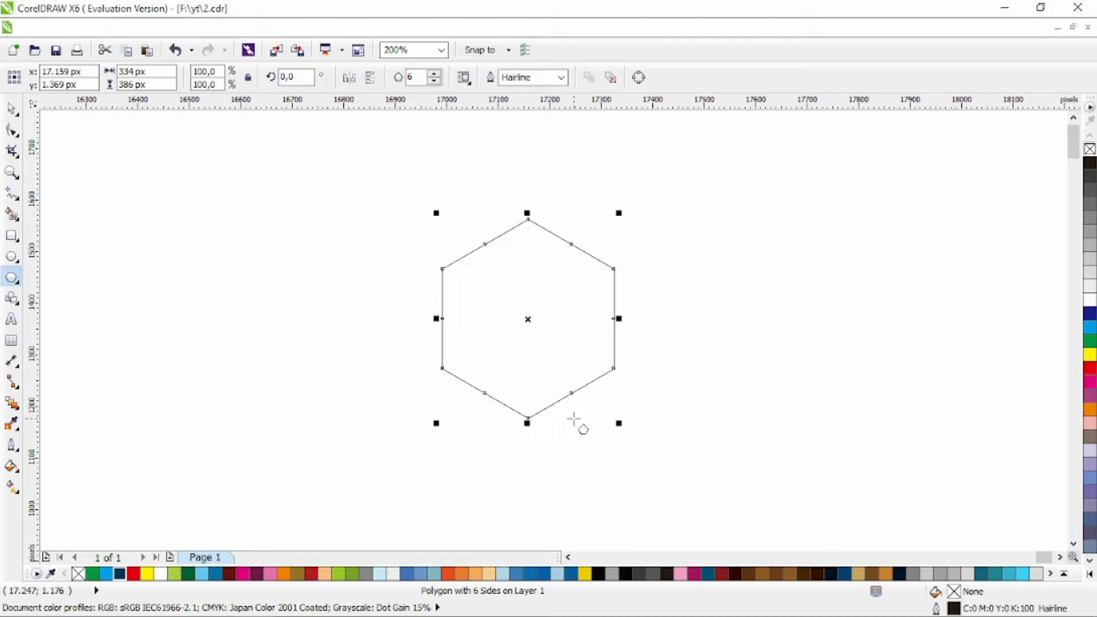
Convert the hexagon to curves and delete its six corner nodes to round all the corners
key("ctrl+q")
key("F10")
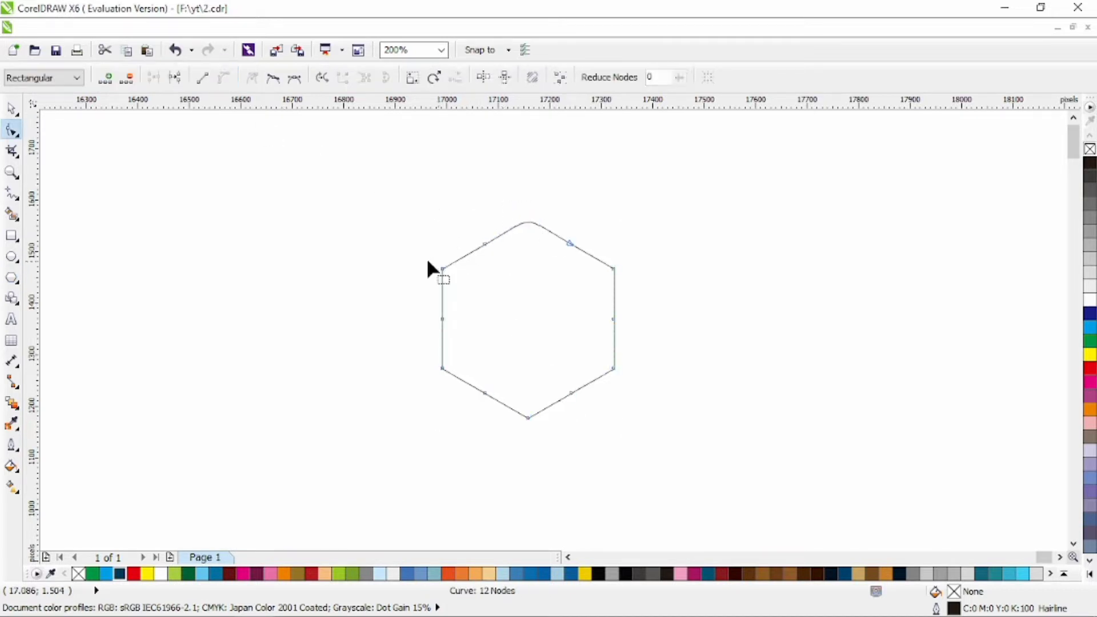
left_click_drag(406, 262, 678, 285)
key("Delete")
left_click_drag(662, 381, 661, 381)
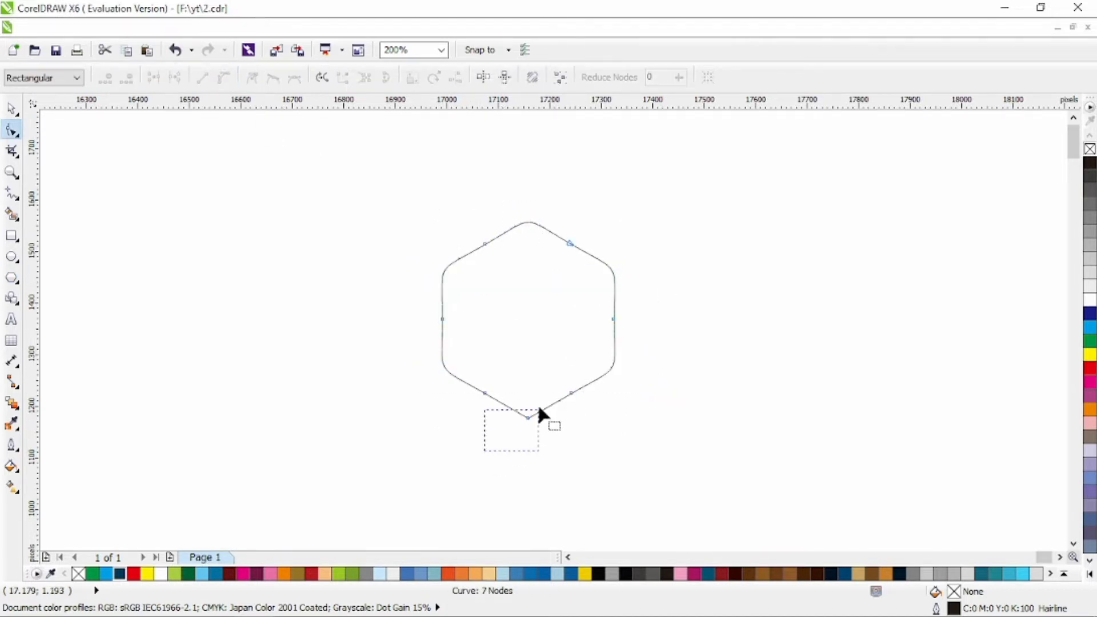
key("Delete")
left_click(12, 109)
Draw a narrow vertical rectangle about 56 by 209 px across the hexagon's lower-left edge
left_click(11, 236)
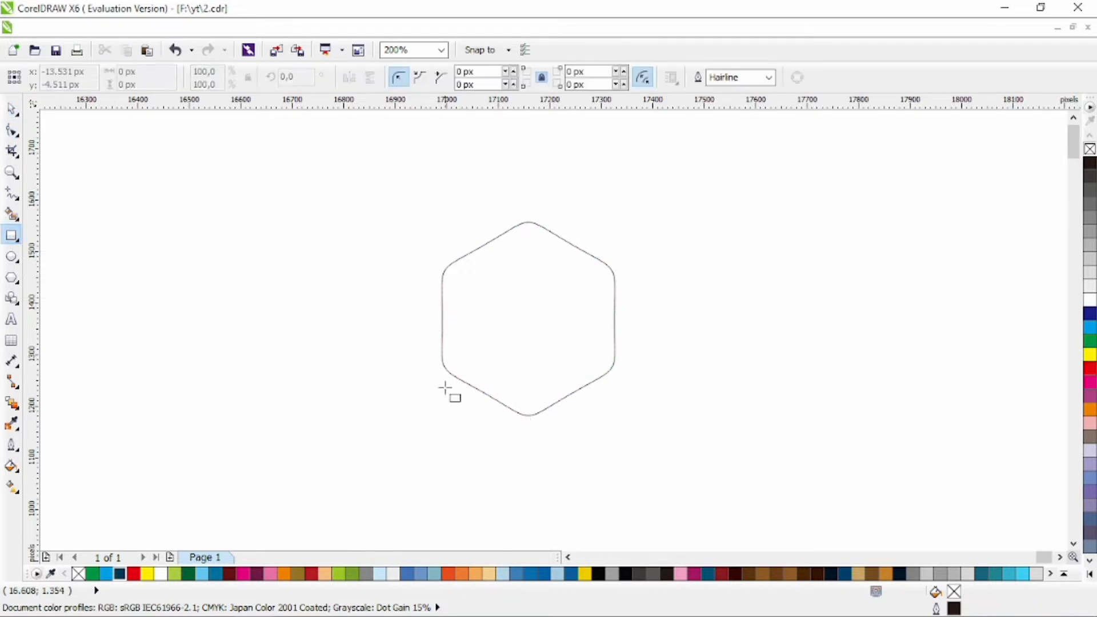
left_click_drag(474, 330, 503, 434)
left_click(11, 108)
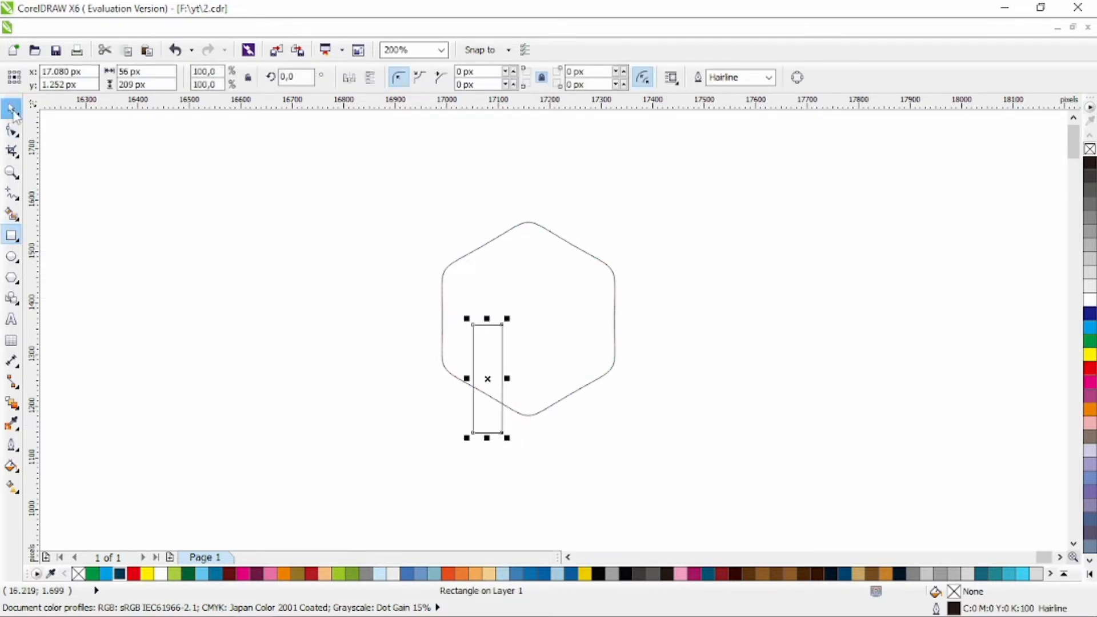
Set the rounded hexagon's outline width to 3.0 mm
left_click(560, 269)
left_click(574, 246)
left_click(730, 77)
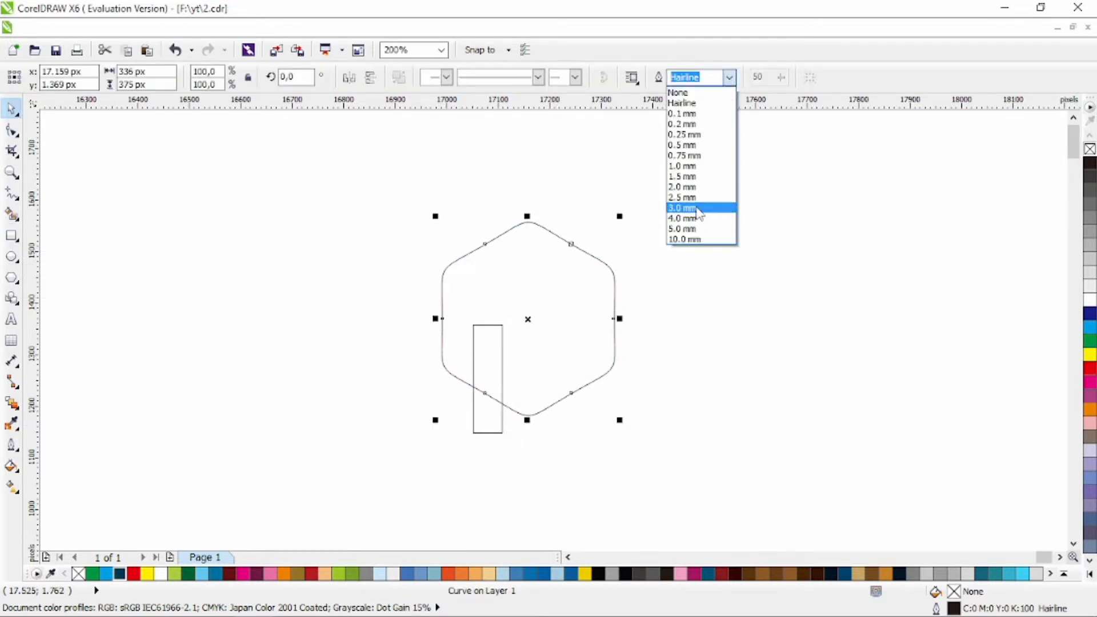
left_click(698, 213)
Duplicate the narrow rectangle sideways to form a row of three vertical bars inside the hexagon
left_click(485, 337)
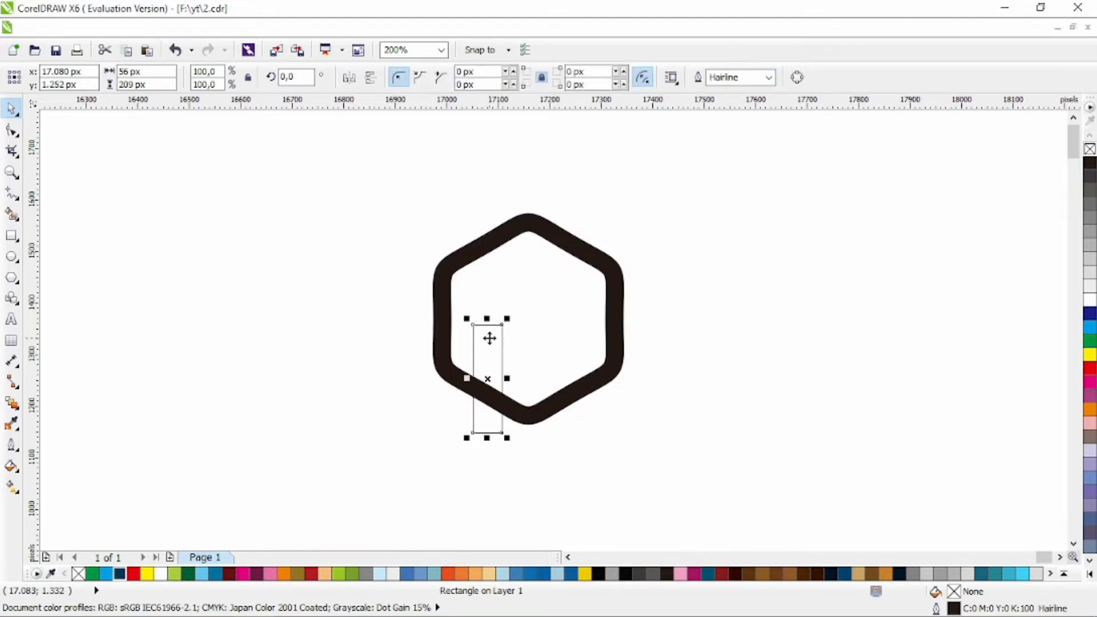
left_click_drag(490, 339, 563, 349)
right_click(498, 343)
left_click_drag(656, 308, 435, 457)
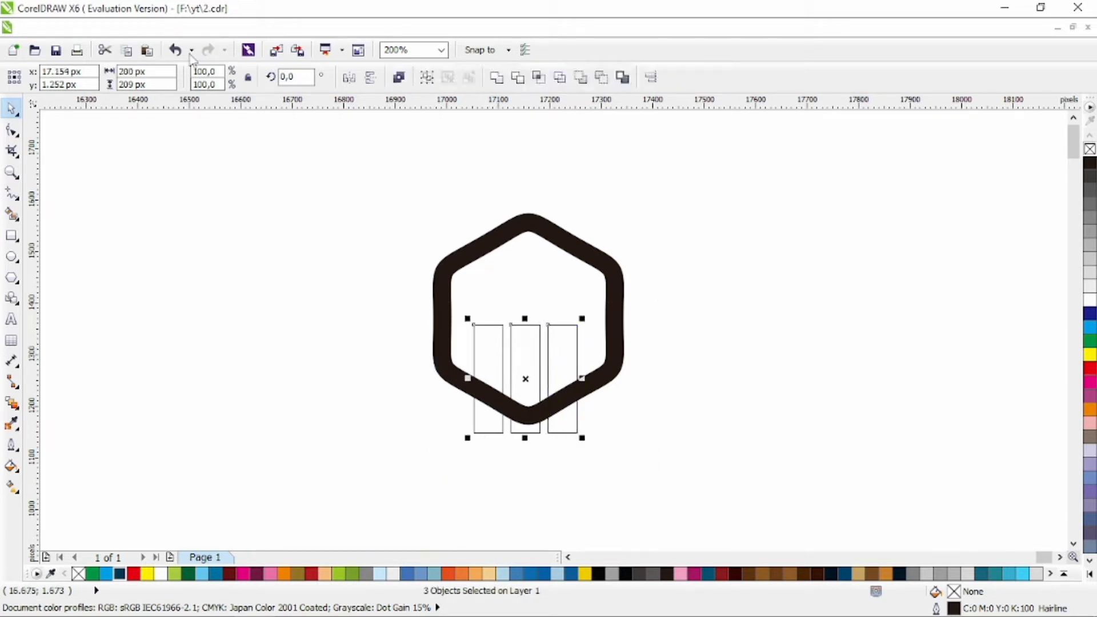
left_click(188, 30)
left_click(686, 303)
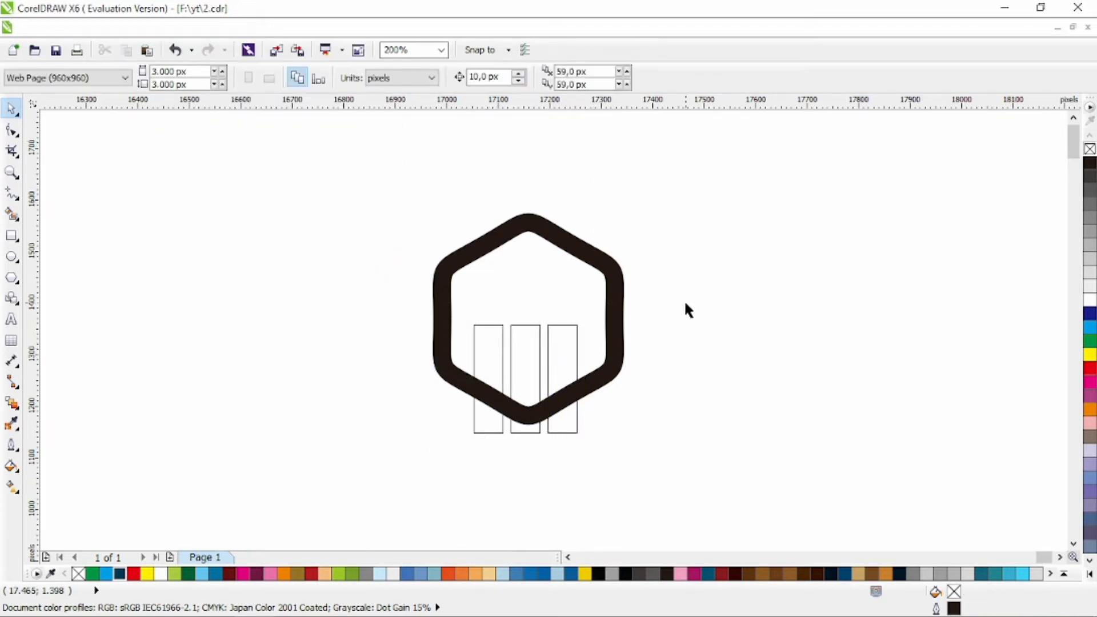
left_click_drag(685, 303, 446, 479)
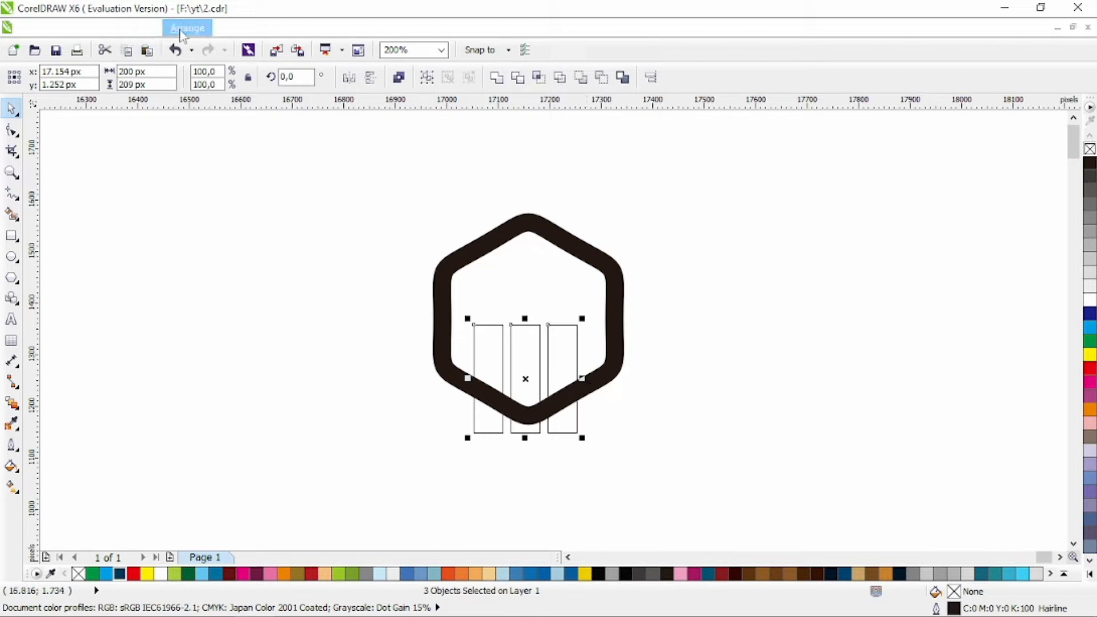
left_click(714, 303)
Shift the rightmost bar slightly outward and distribute the three bars with equal horizontal spacing within the extent of selection
left_click_drag(560, 341, 566, 340)
left_click_drag(716, 298, 458, 452)
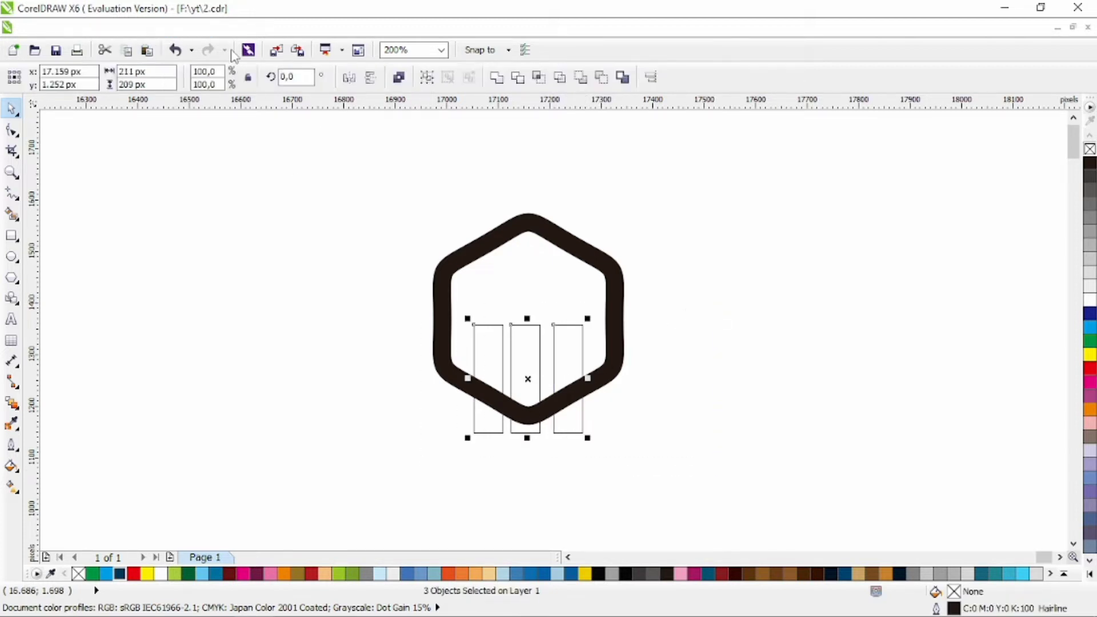
left_click(188, 28)
mouse_move(343, 88)
left_click(470, 263)
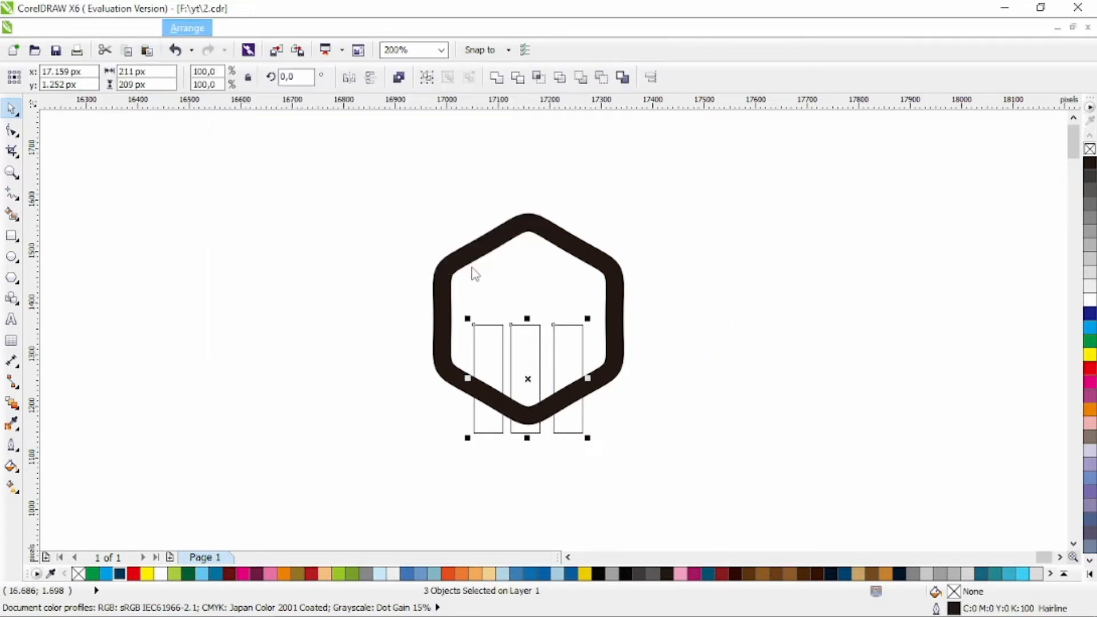
left_click(473, 260)
left_click(584, 402)
left_click(649, 402)
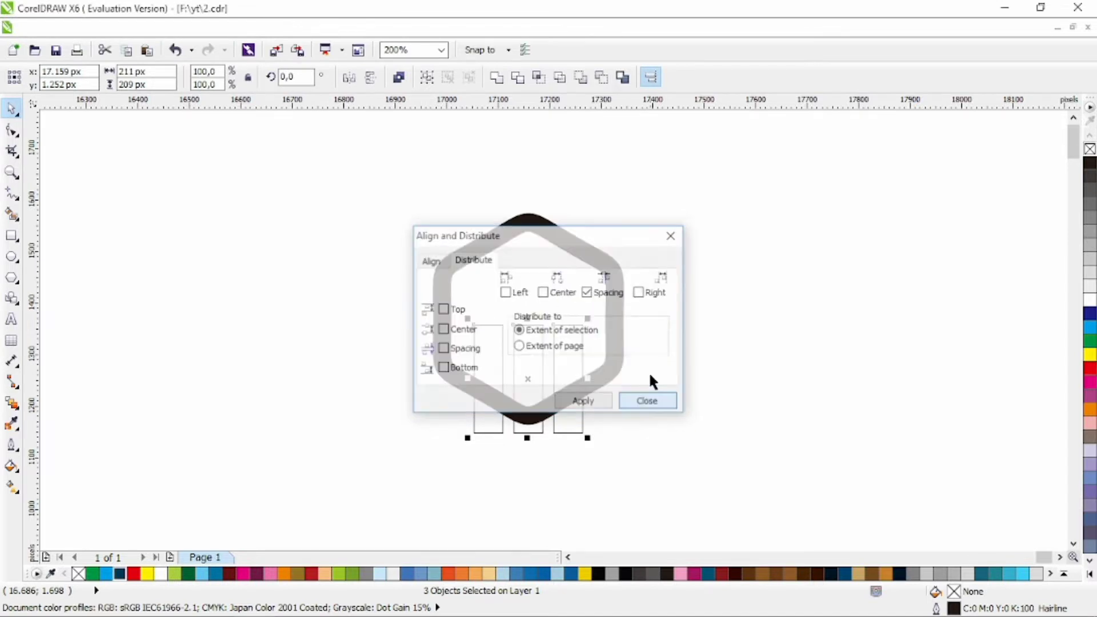
Combine the three bars into one curve and stretch it upward to a height of about 264 px
key("ctrl+l")
left_click_drag(528, 324, 530, 297)
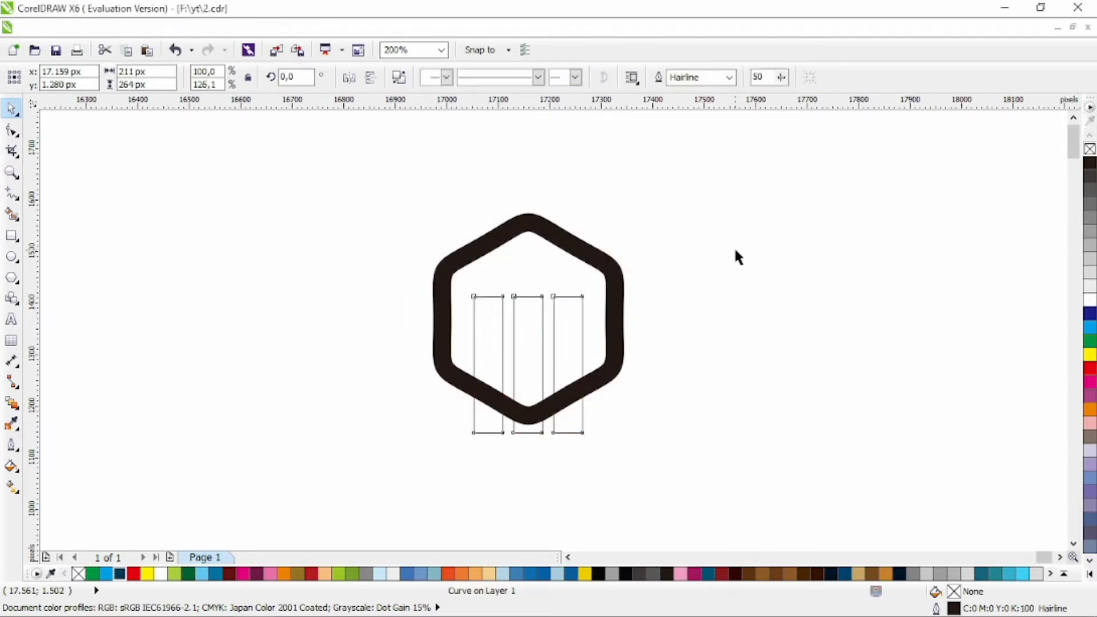
left_click(735, 252)
Draw a closed two-node Bézier curve from outside the hexagon's left side to the third bar and bend it into a swoosh
left_click(13, 194)
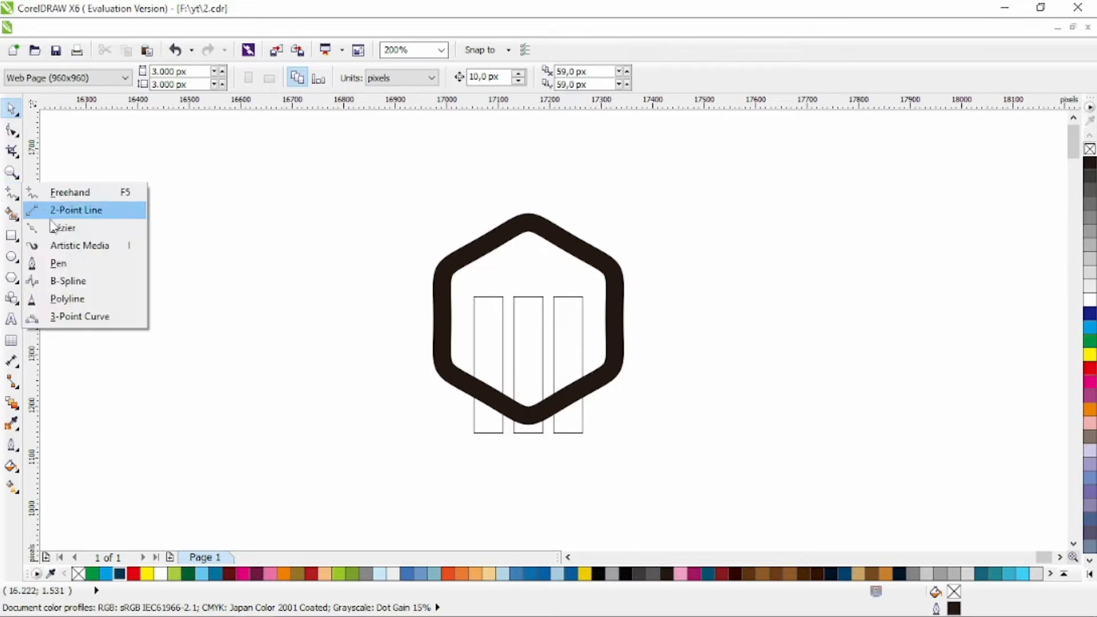
left_click(68, 208)
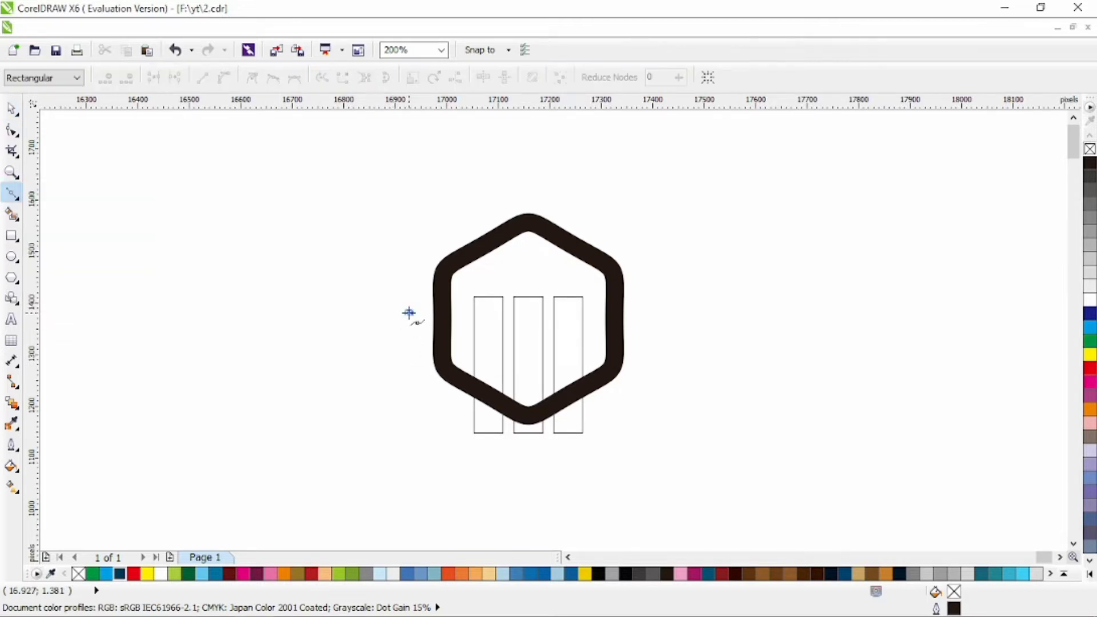
left_click_drag(542, 301, 564, 294)
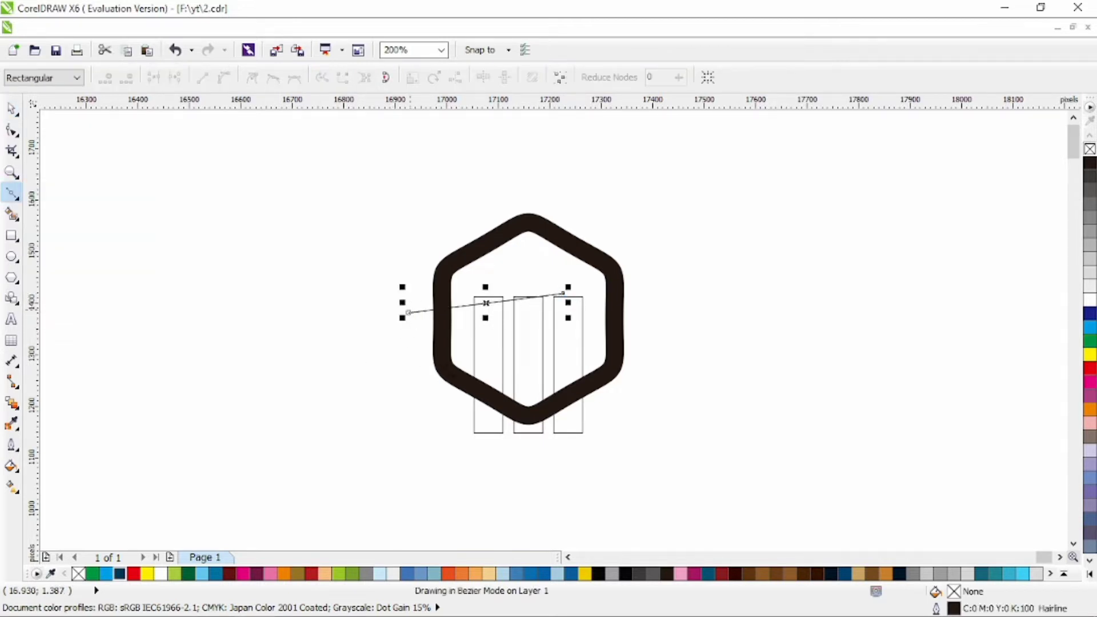
key("F10")
left_click_drag(486, 303, 549, 321)
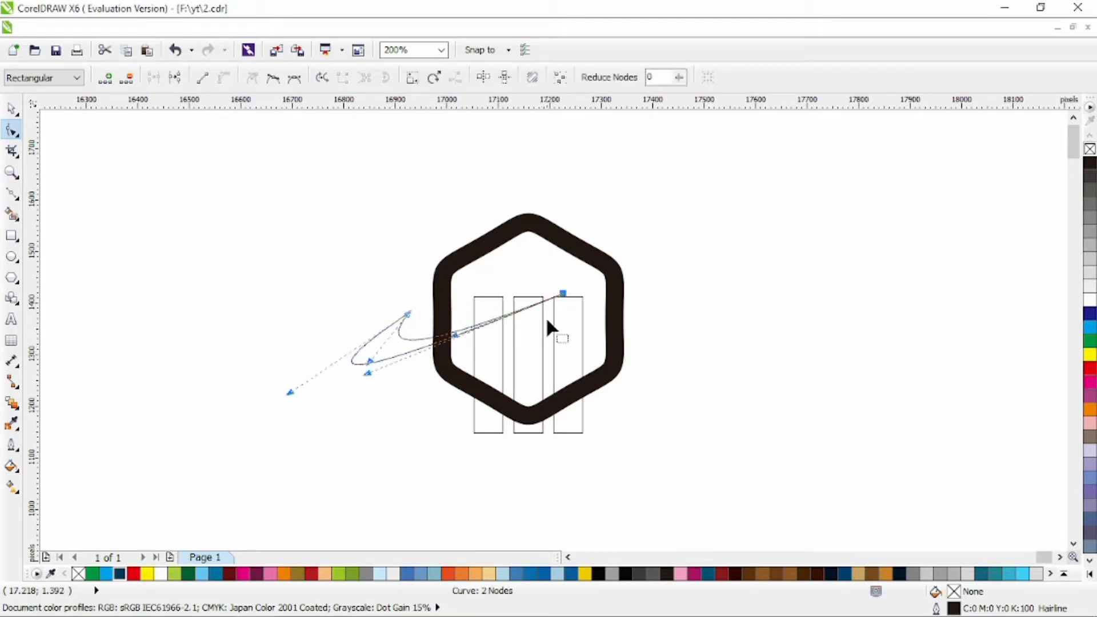
Reshape the swoosh's lower edge and move its right tip beyond the third bar's upper corner
left_click_drag(366, 379, 528, 359)
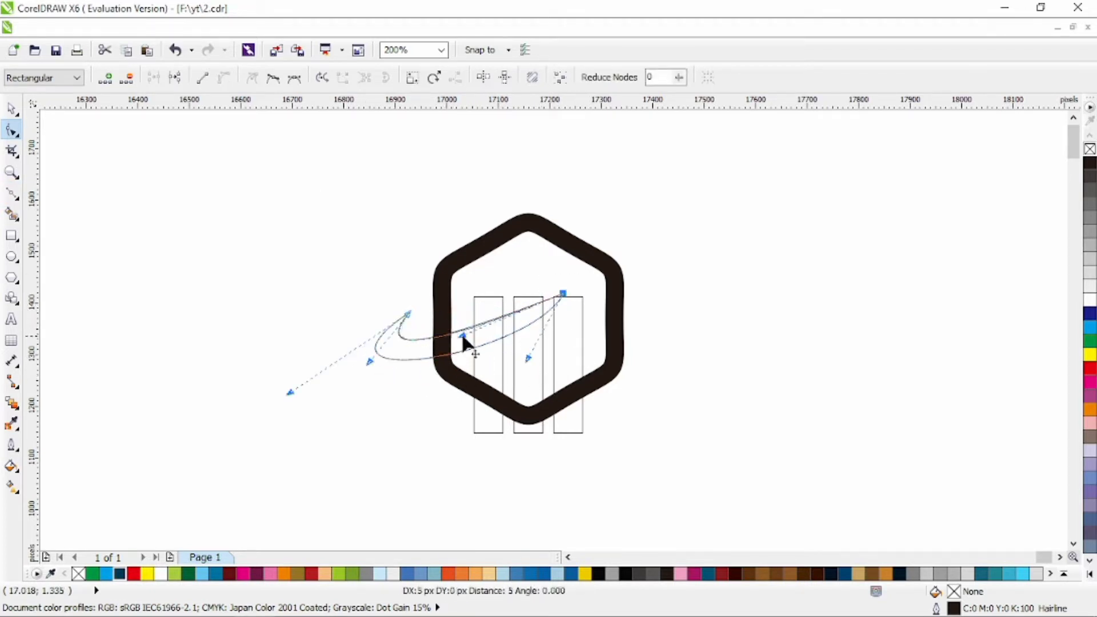
left_click_drag(562, 294, 610, 316)
left_click(539, 328)
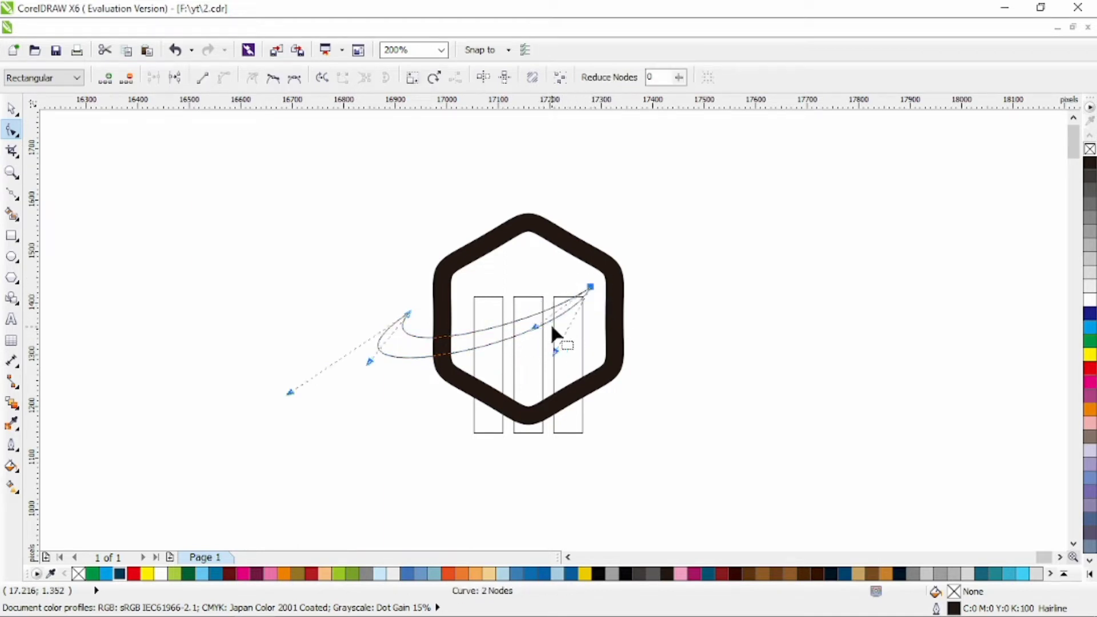
Refine the swoosh's curve handles and left tip into a slim crescent about 409 by 135 px
left_click_drag(537, 327, 542, 355)
left_click_drag(370, 362, 380, 354)
left_click_drag(408, 313, 418, 309)
left_click_drag(300, 388, 288, 389)
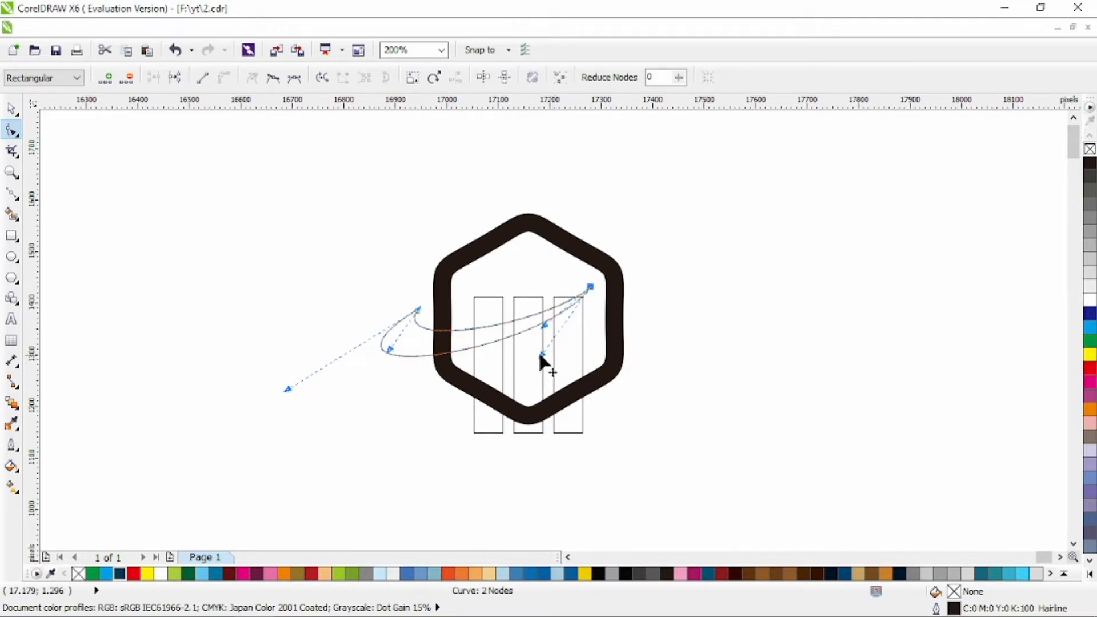
left_click_drag(542, 355, 535, 357)
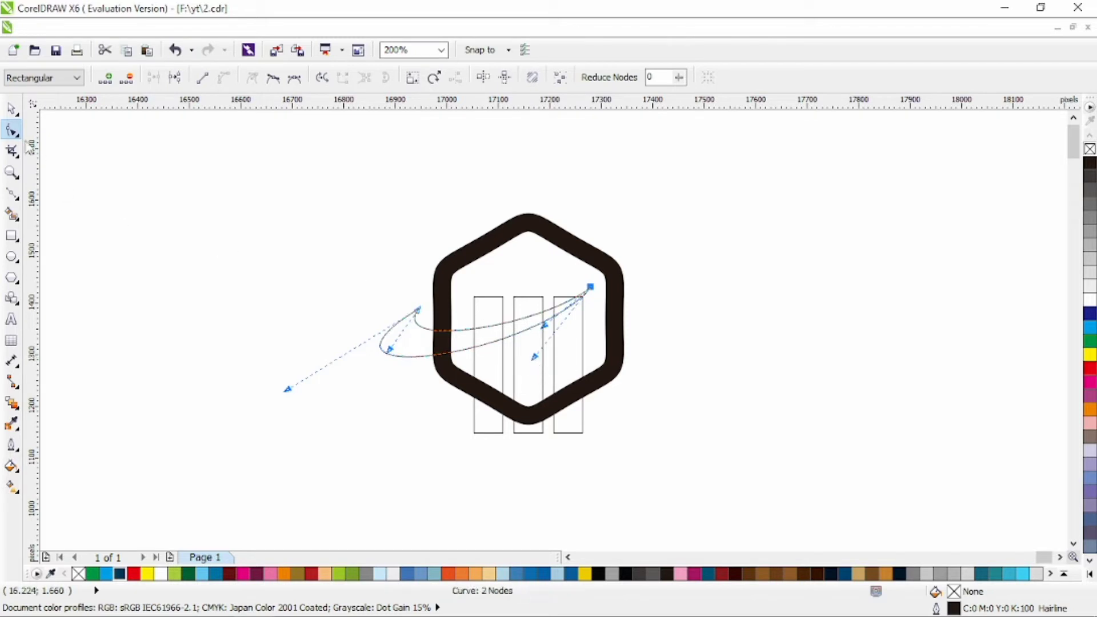
left_click(14, 113)
left_click(260, 289)
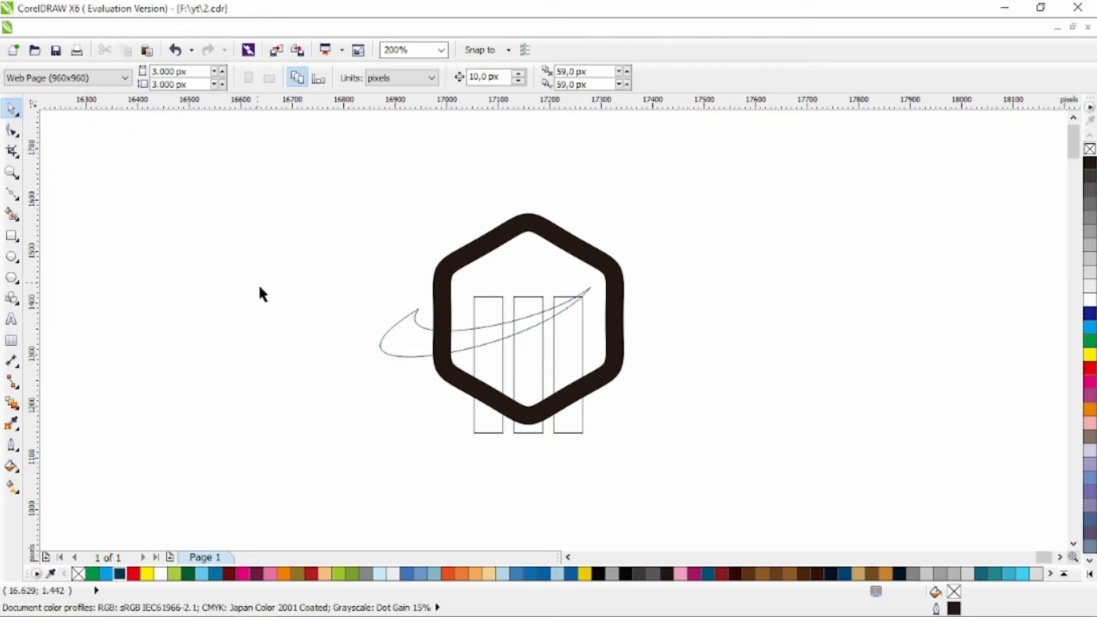
Make a copy of the swoosh rotated about 3.1° just below the original and trim the three bars with the copy
left_click(398, 334)
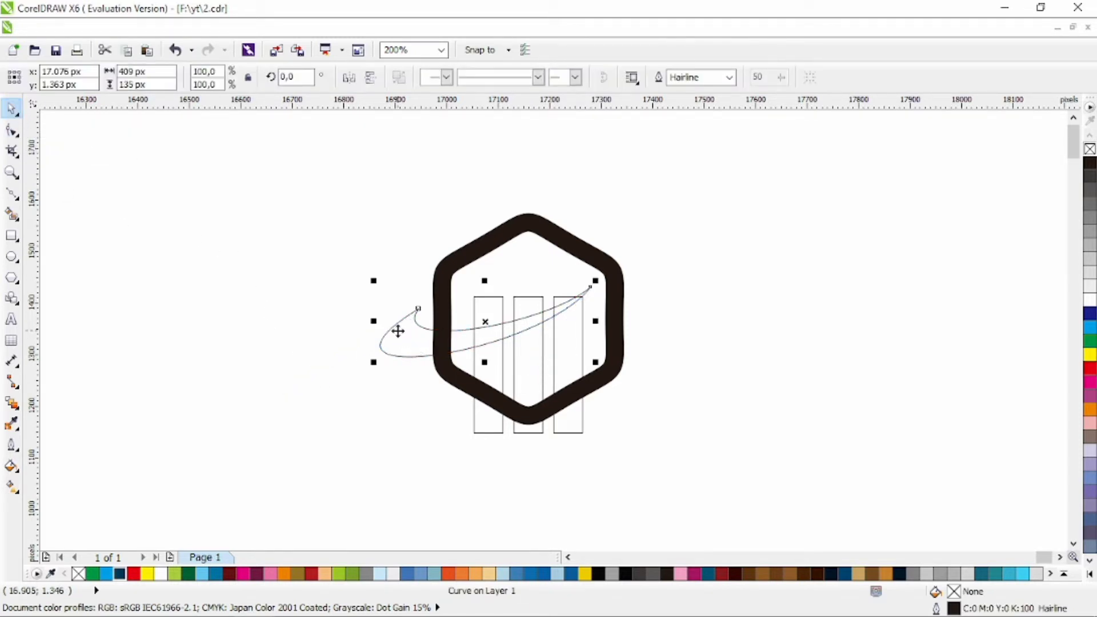
scroll(398, 329, "up", 1)
left_click_drag(421, 321, 359, 347)
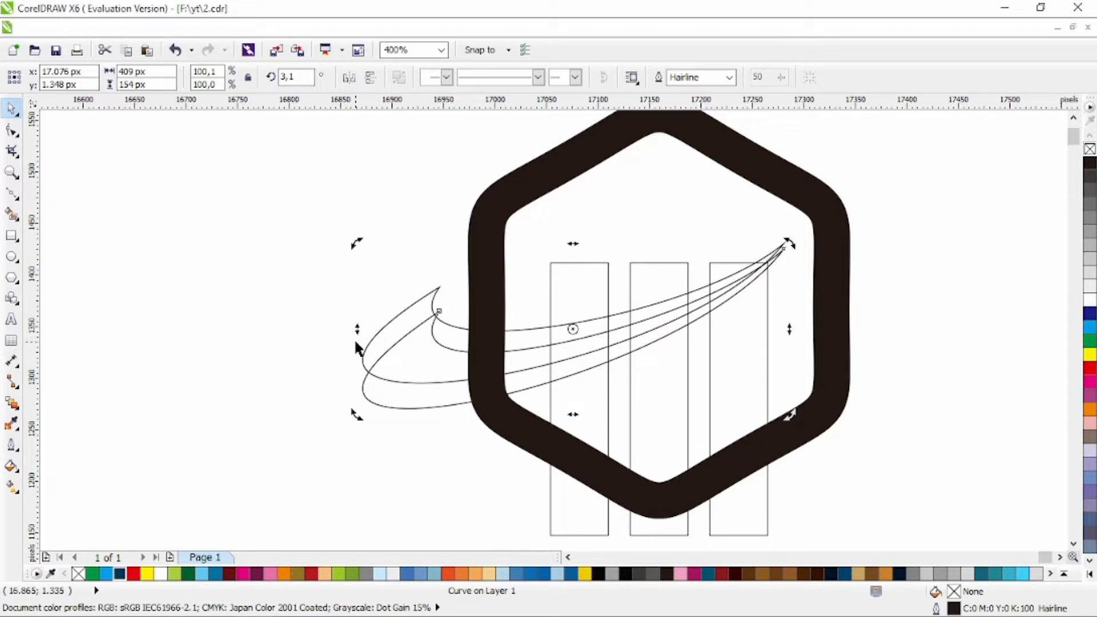
left_click(720, 419, "shift")
left_click(517, 77)
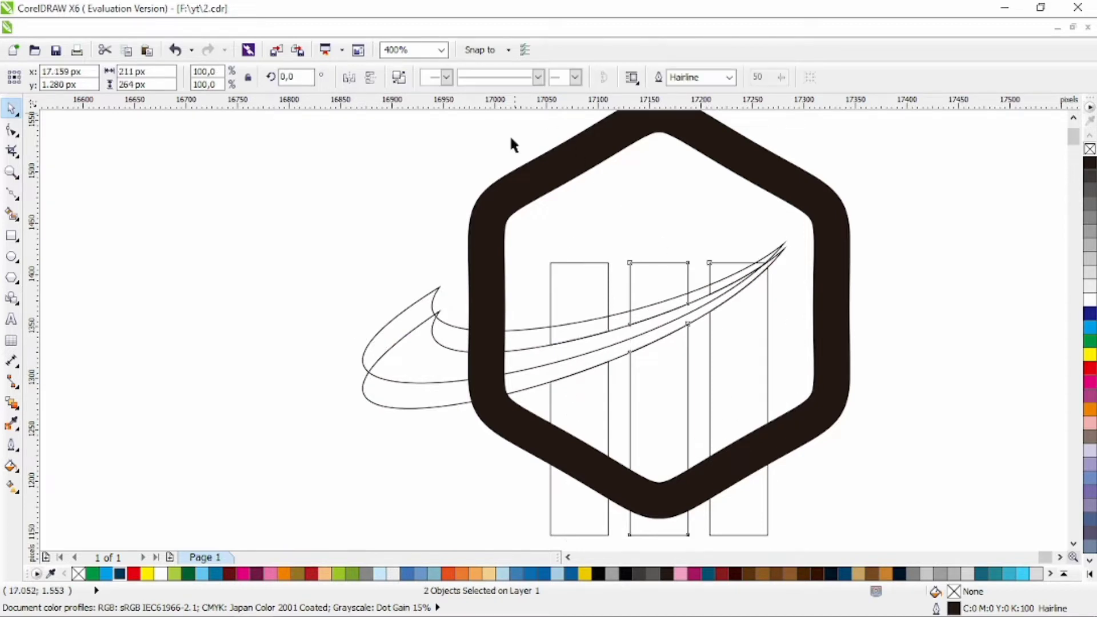
Try to trim the hexagon curve with the lower swoosh copy, and undo the trim
left_click(406, 407)
left_click(483, 250, "shift")
left_click(517, 77)
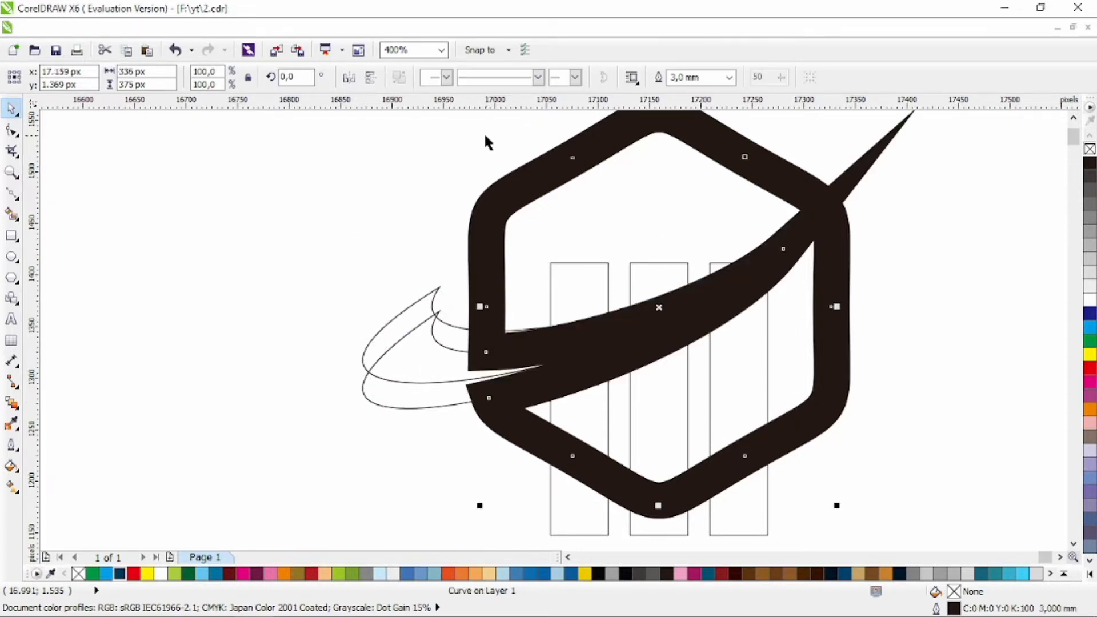
key("ctrl+z")
Trim the hexagon, with its outline converted to an object, using the lower swoosh copy, and delete the copy
key("ctrl+shift+q")
left_click(403, 408)
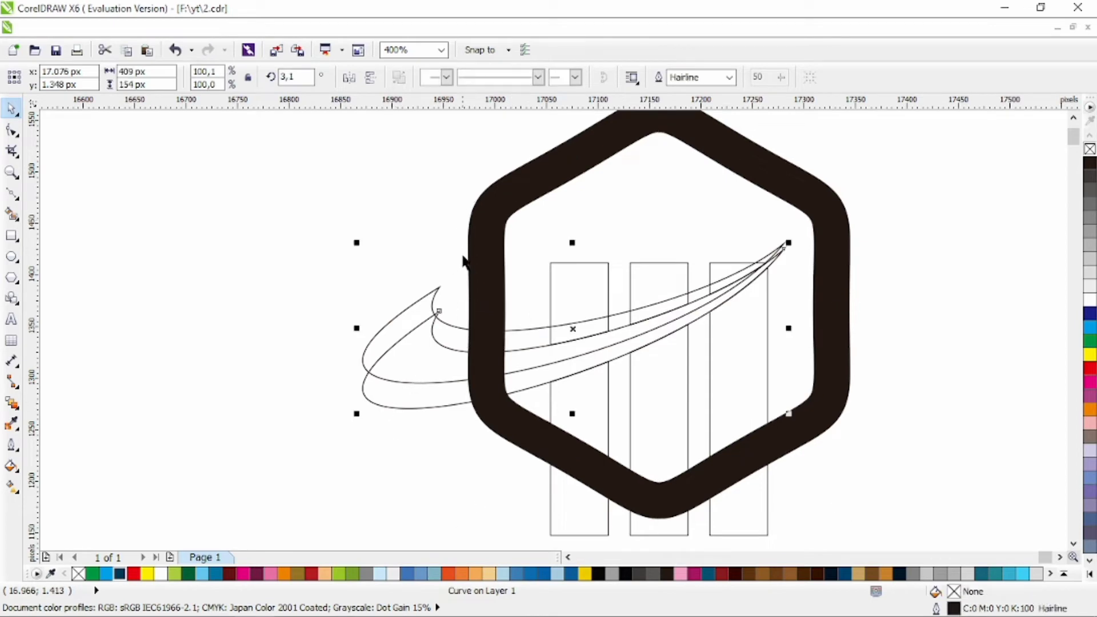
left_click(493, 235, "shift")
left_click(519, 80)
left_click(464, 347)
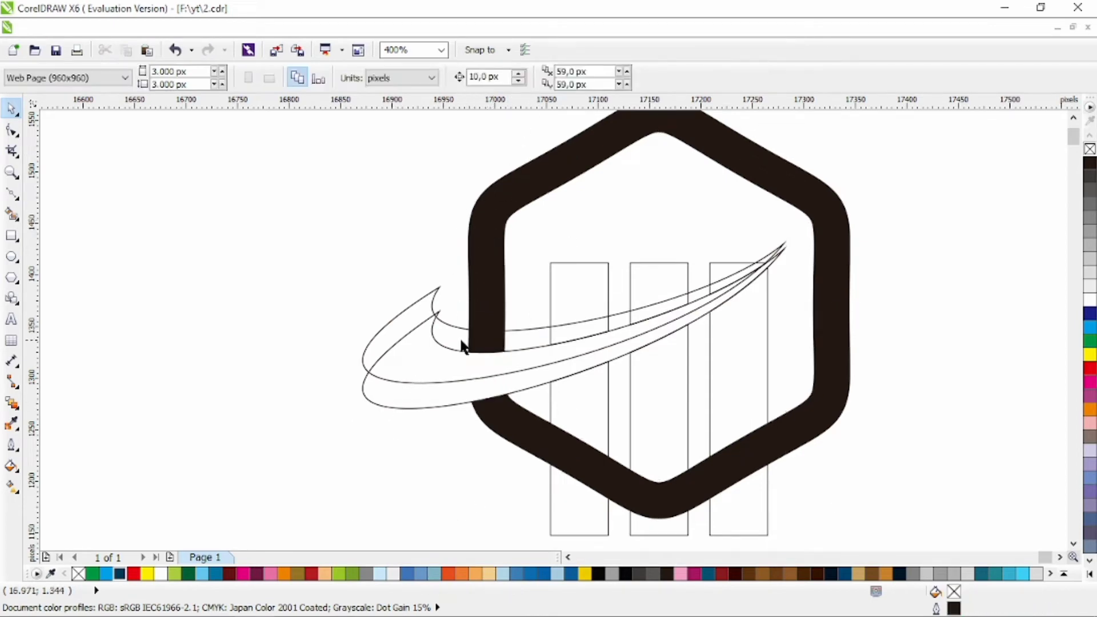
left_click(441, 405)
key("Delete")
Delete the nodes of the leftover bar pieces above the cut, keeping only the three lower bar shapes
left_click(574, 272)
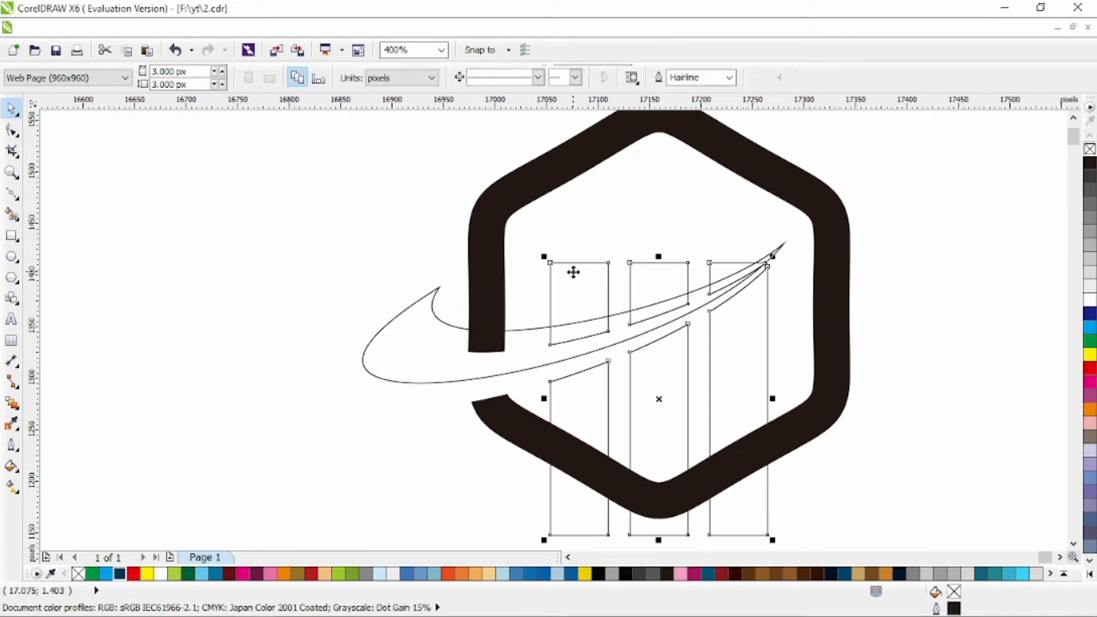
left_click(11, 130)
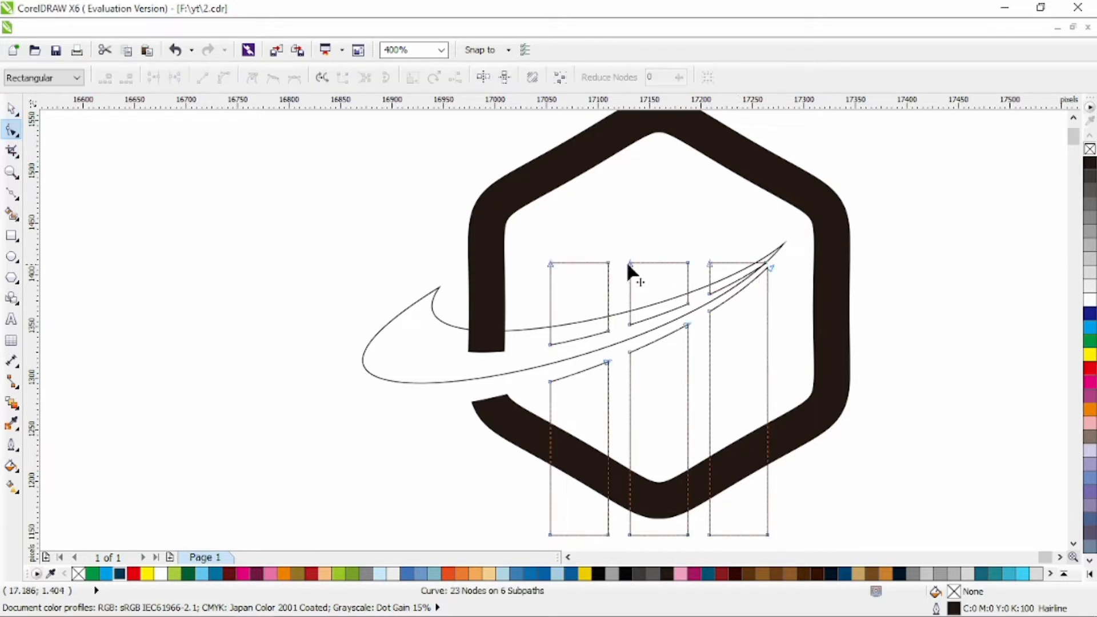
left_click_drag(611, 339, 619, 346)
key("Delete")
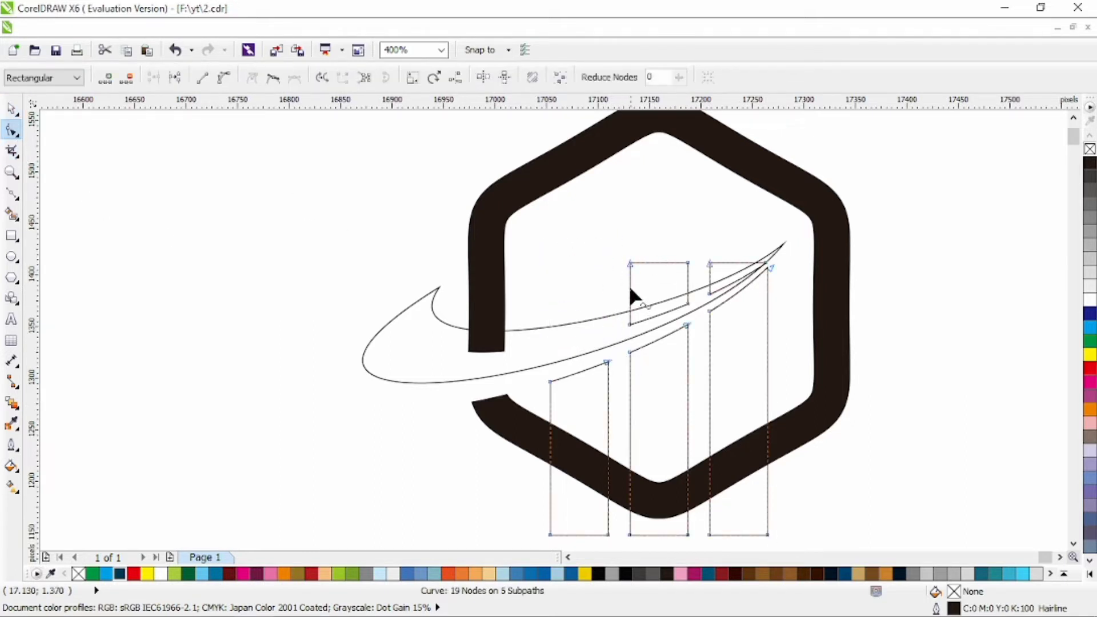
left_click_drag(620, 239, 656, 300)
key("Delete")
key("Delete")
left_click_drag(674, 234, 718, 299)
key("Delete")
key("Delete")
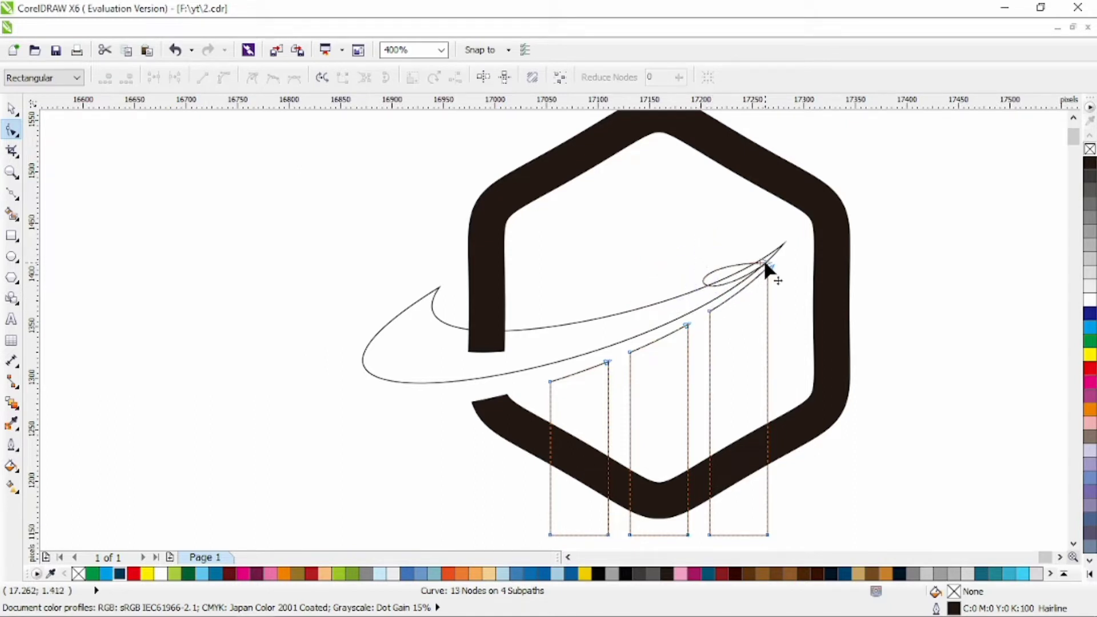
left_click_drag(764, 263, 767, 259)
key("Delete")
left_click(11, 108)
left_click(49, 188)
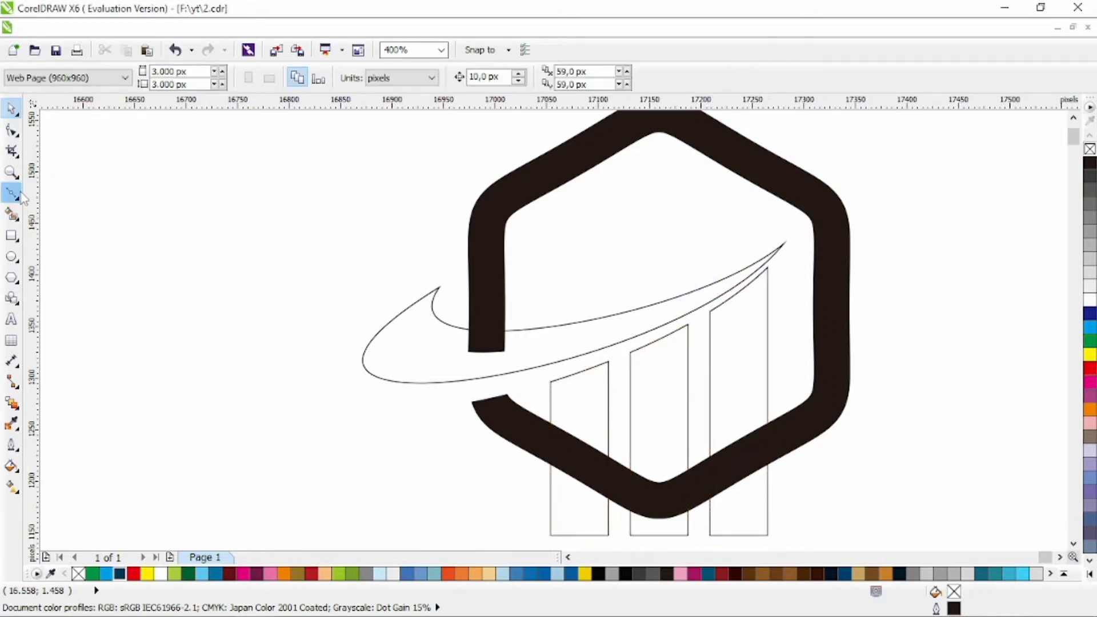
Add a node on the swoosh's upper edge near its tip and pull the curve out into a pointed arrowhead barb
left_click(13, 193)
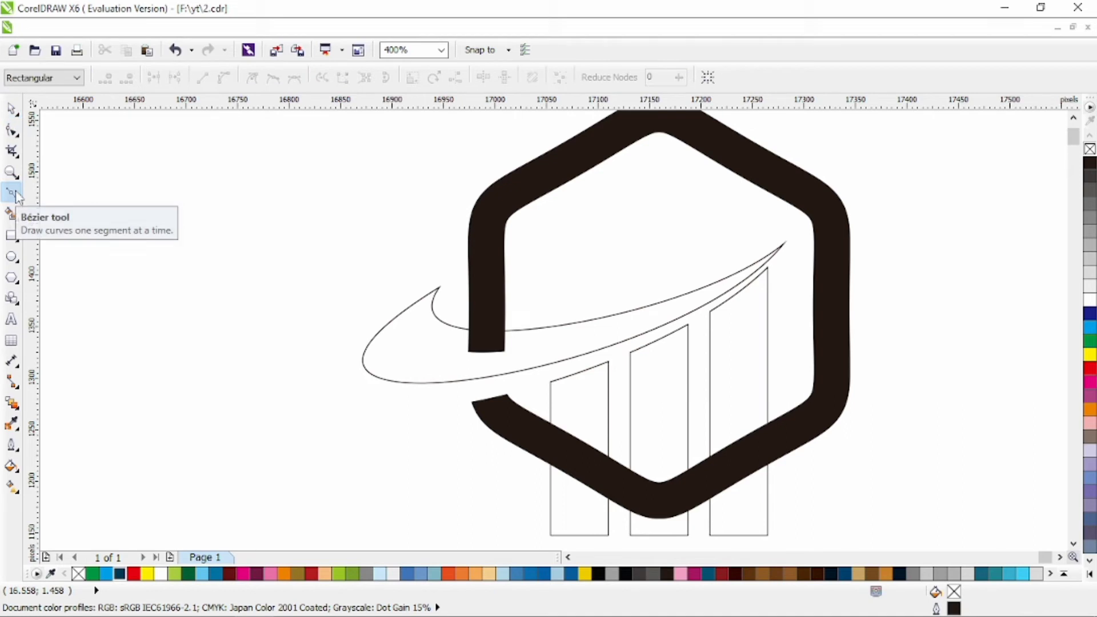
left_click(12, 108)
left_click(695, 296)
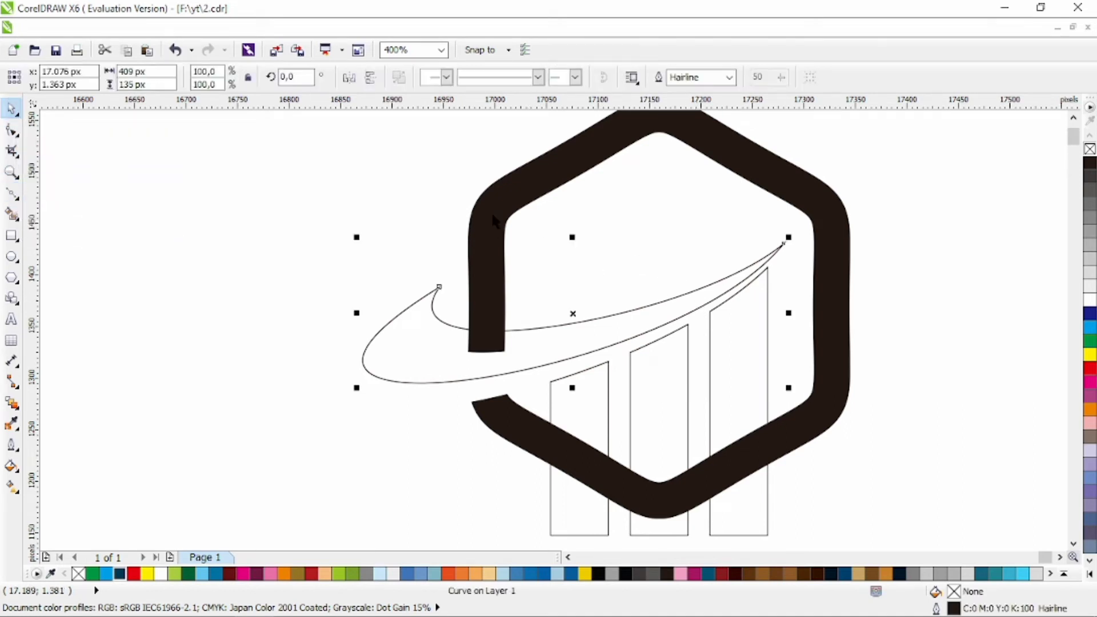
left_click(12, 131)
double_click(703, 287)
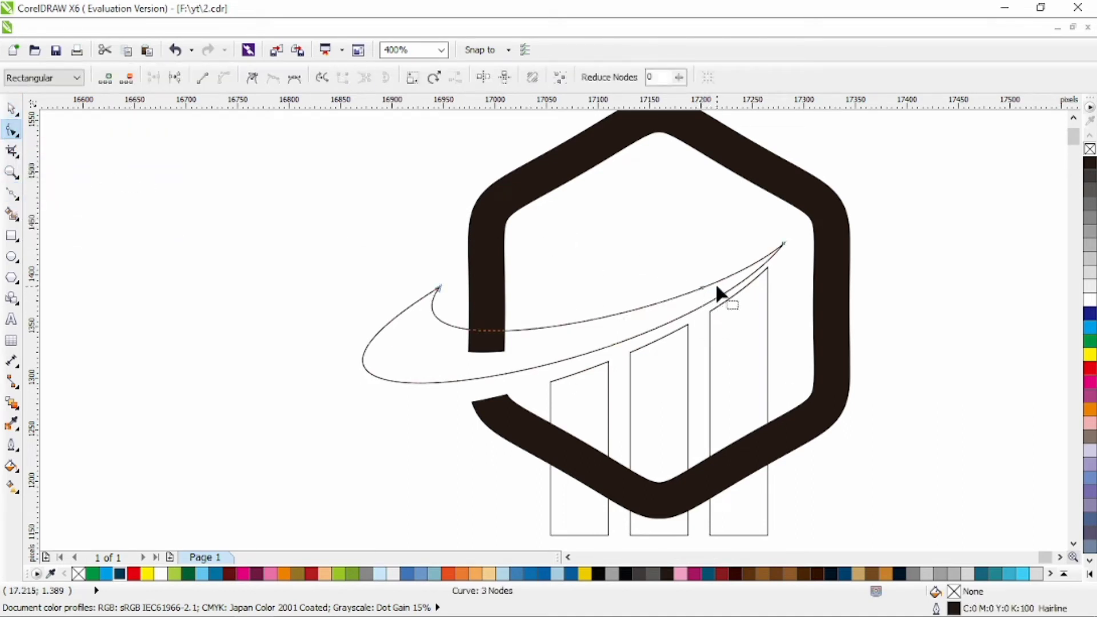
double_click(715, 282)
left_click_drag(678, 205, 809, 322)
mouse_move(717, 283)
left_mouse_down()
mouse_move(667, 282)
mouse_move(708, 283)
left_mouse_up()
Adjust the curve handles of the arrowhead's upper edge between the barb and the swoosh's tip
left_click(760, 253)
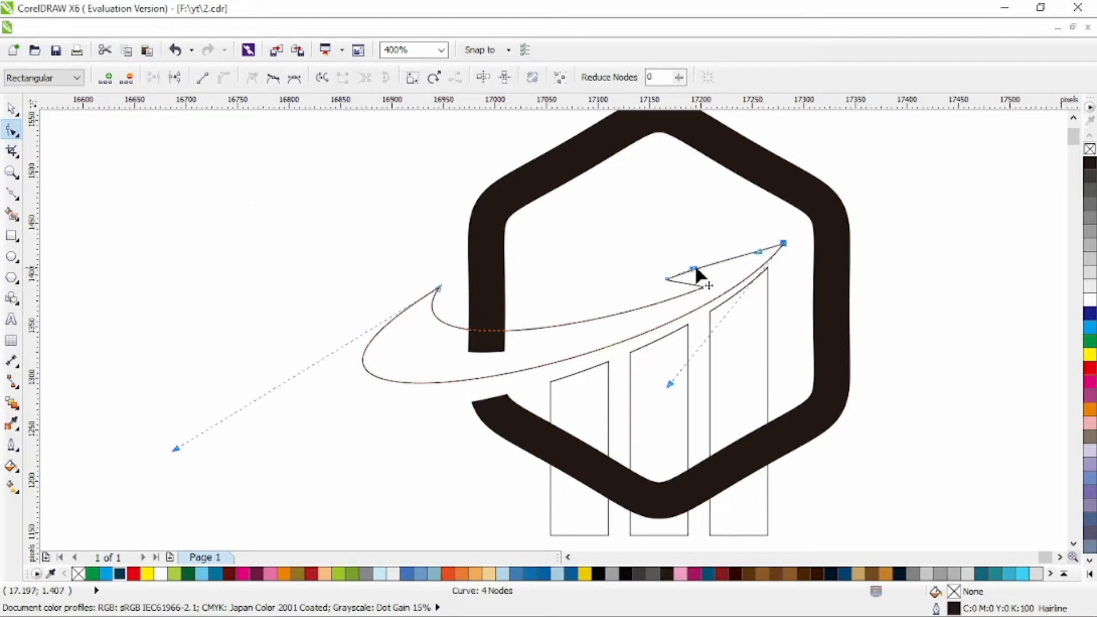
left_click_drag(695, 268, 757, 254)
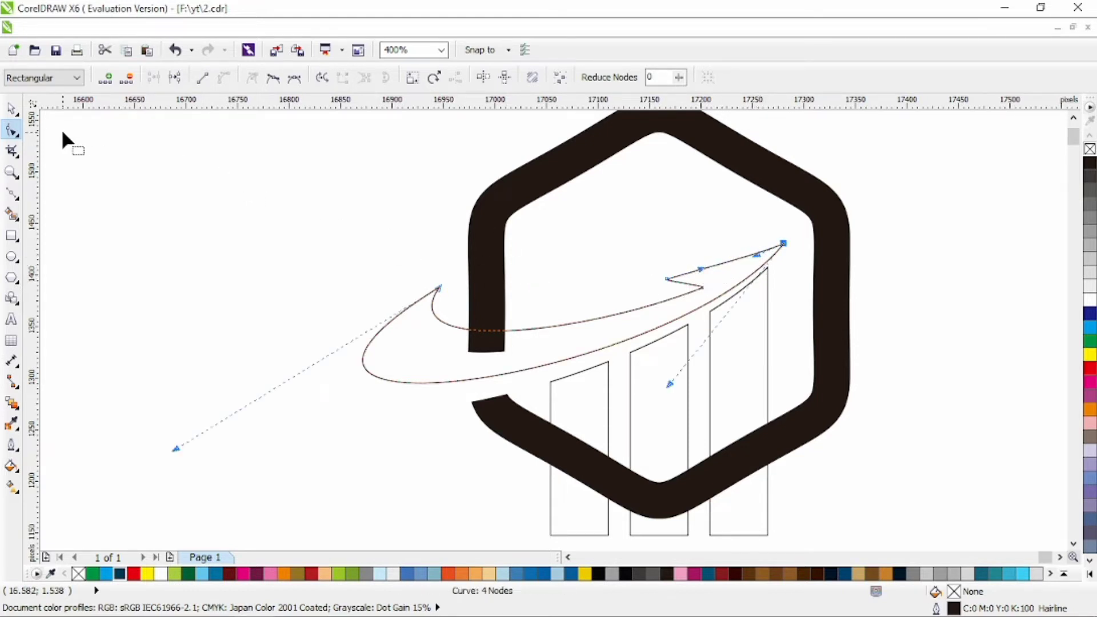
left_click(11, 108)
left_click(206, 218)
scroll(334, 288, "down", 1)
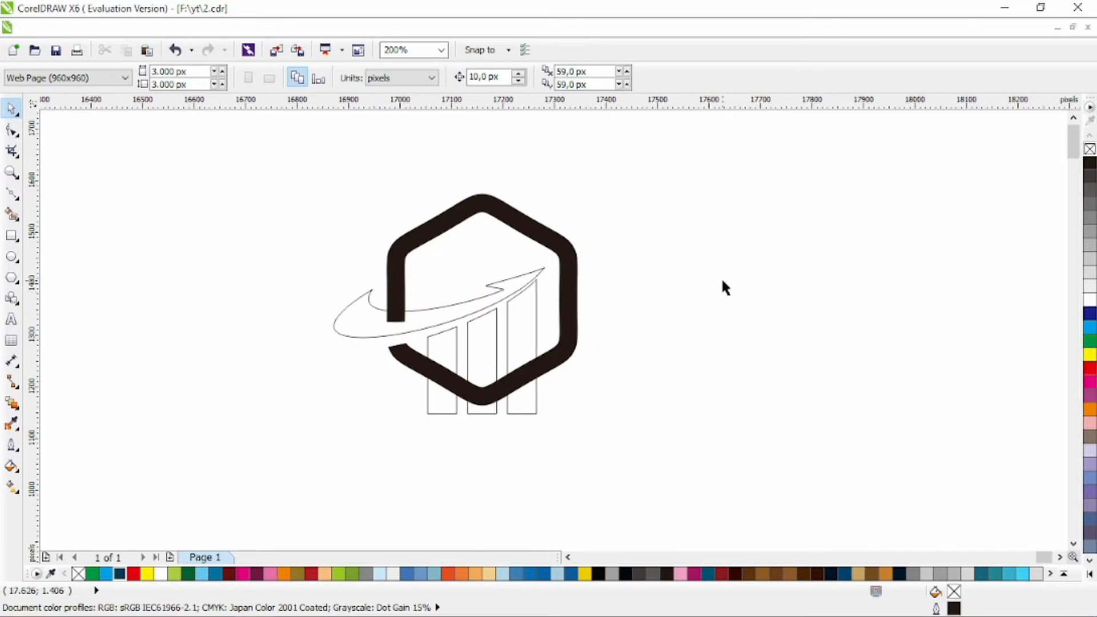
Fill the hexagon with dark red, C53 M100 Y100 K41
left_click(352, 315)
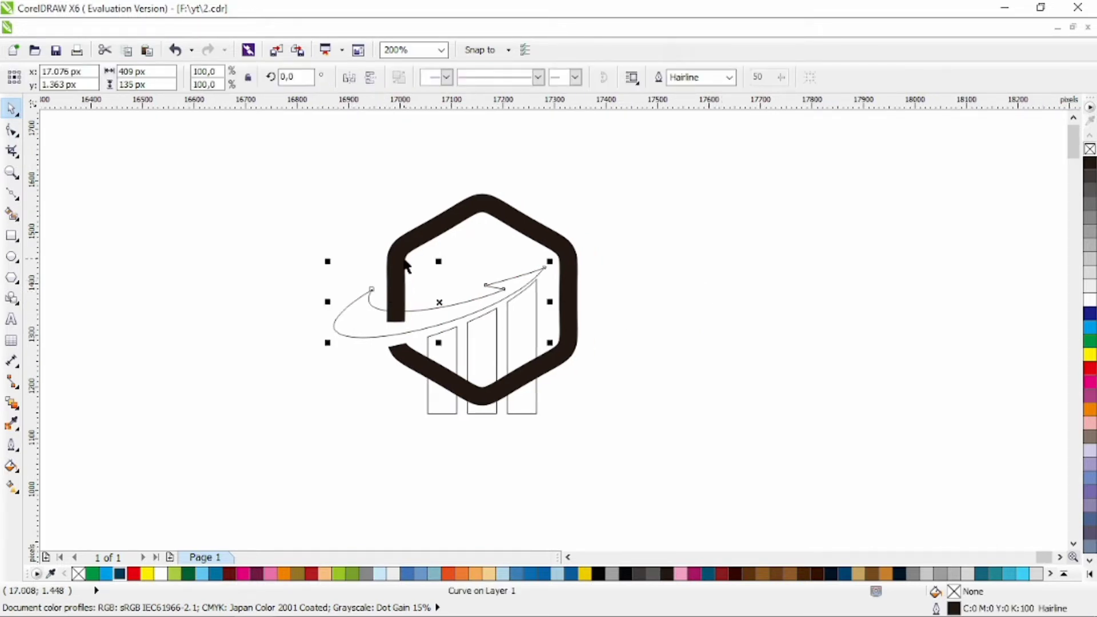
left_click(569, 295)
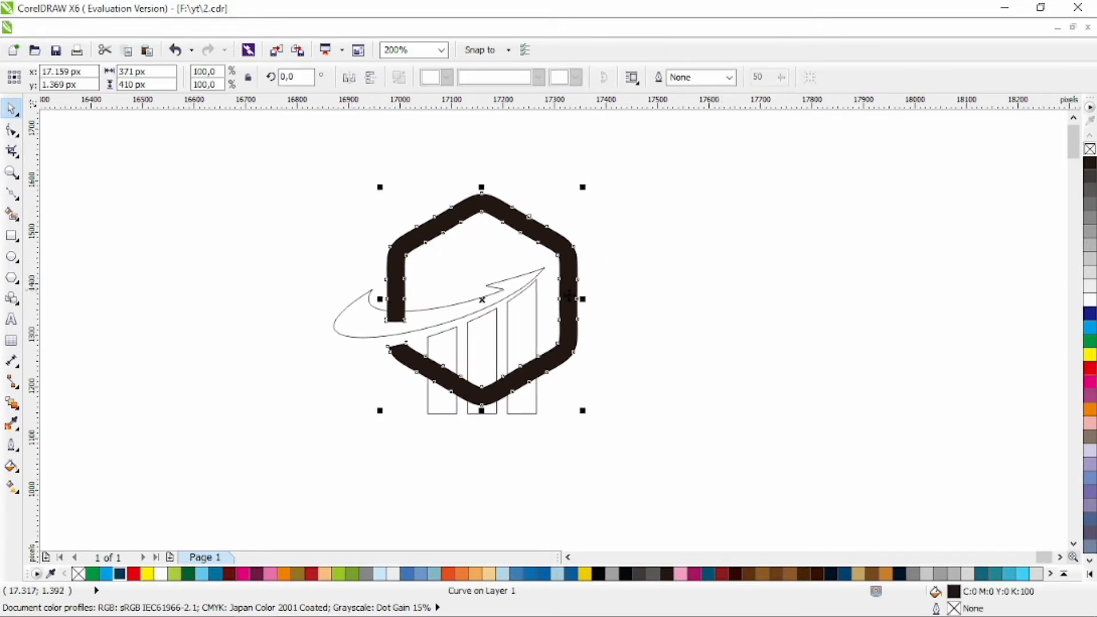
left_click(229, 574)
key("g")
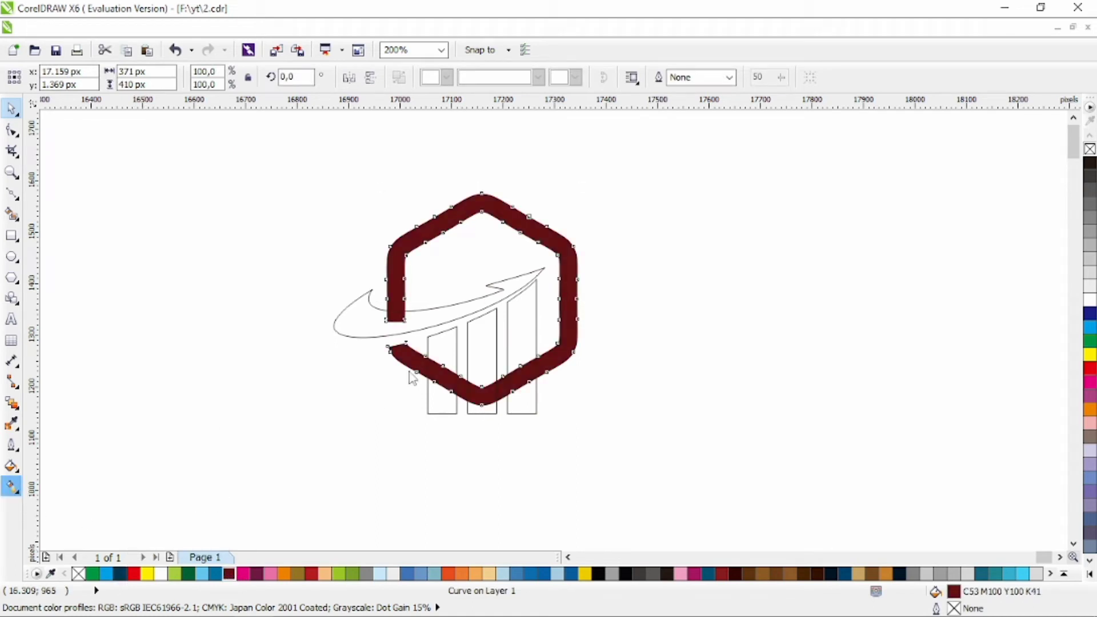
left_click(10, 109)
left_click(357, 351)
Place a copy of the hexagon about 12 px below the original, trim the three bars with it, and delete the copy
scroll(448, 395, "up", 1)
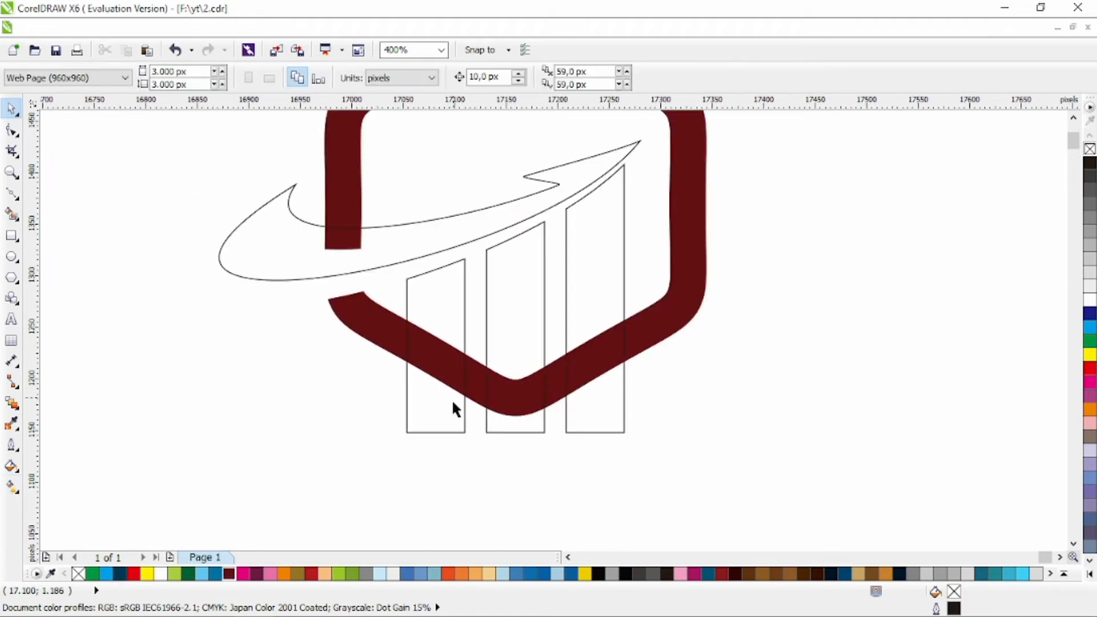
left_click(437, 419)
left_click(414, 339)
left_click_drag(385, 338, 385, 351)
left_click(428, 304, "shift")
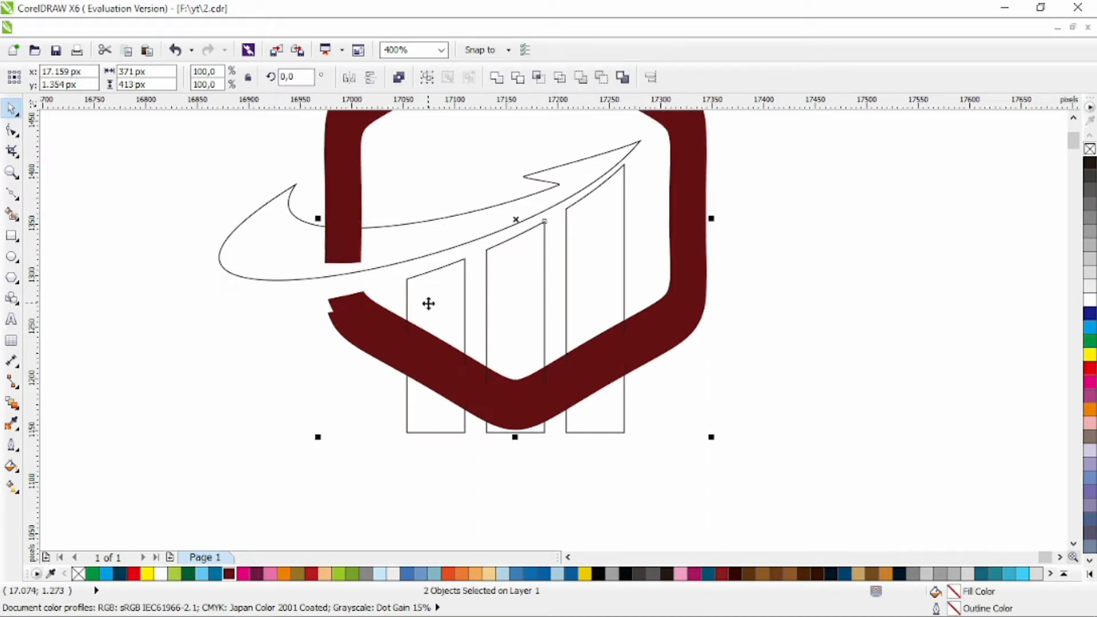
left_click(518, 80)
left_click(349, 335)
key("Delete")
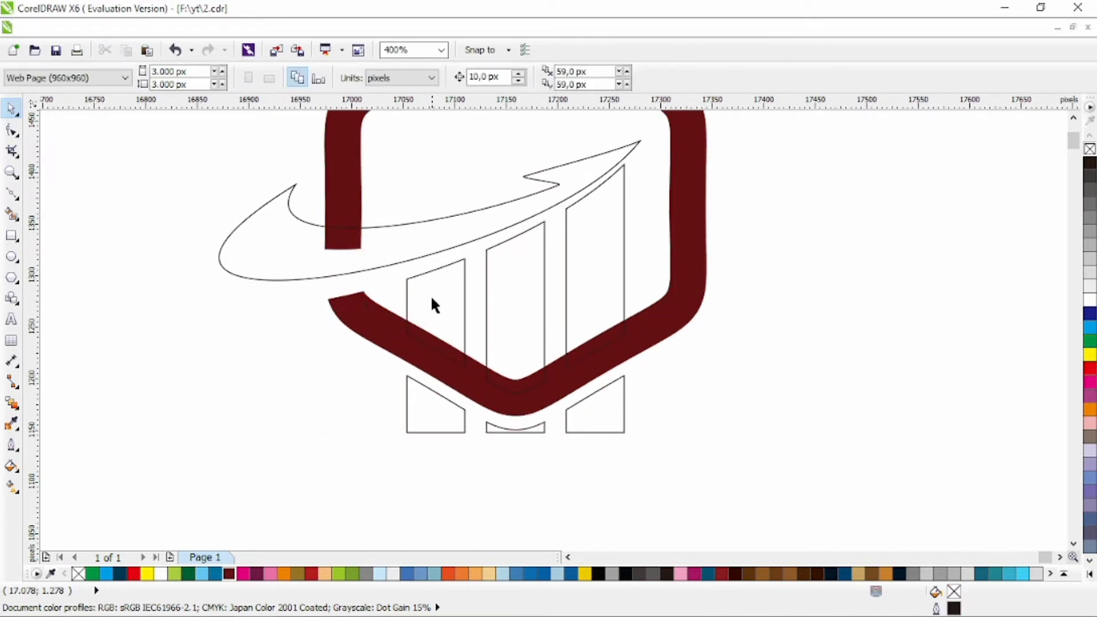
Delete the nodes of the three leftover bar pieces below the hexagon, keeping only the bar shapes inside it
left_click(431, 296)
left_click(11, 129)
left_click_drag(331, 475, 474, 396)
key("Delete")
key("Delete")
left_click_drag(566, 421, 566, 422)
key("Delete")
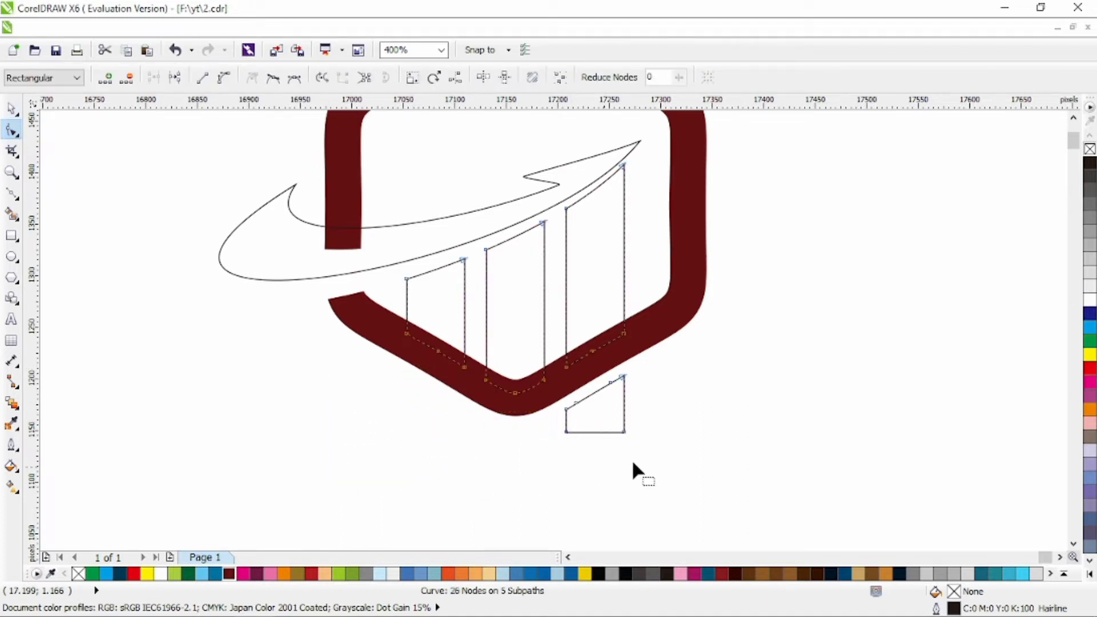
left_click_drag(632, 459, 559, 405)
key("Delete")
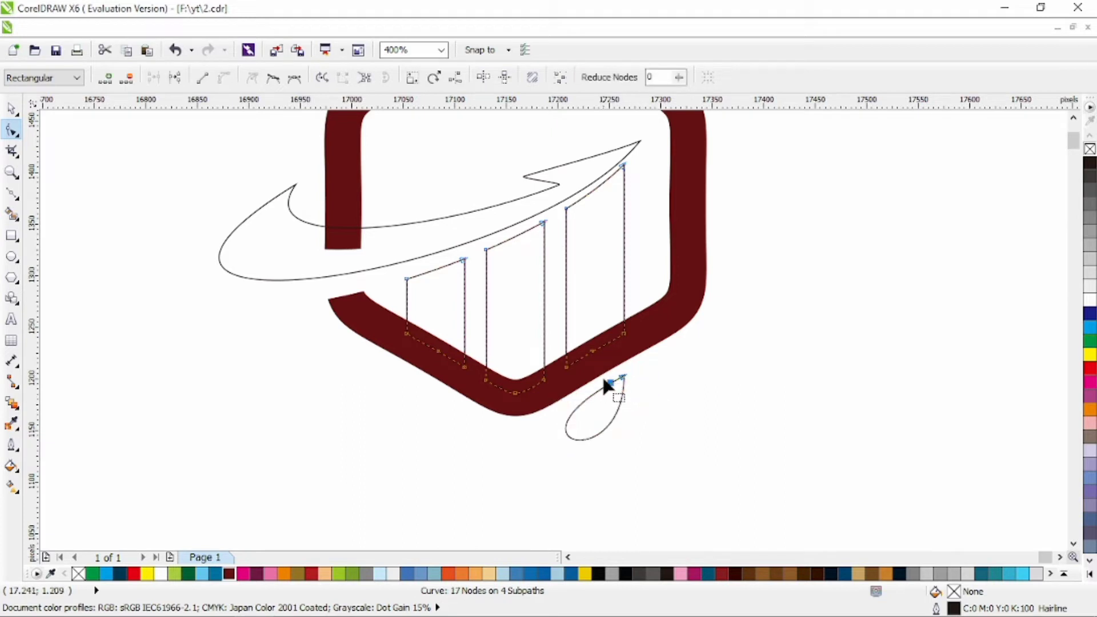
key("Delete")
left_click(11, 107)
left_click(132, 194)
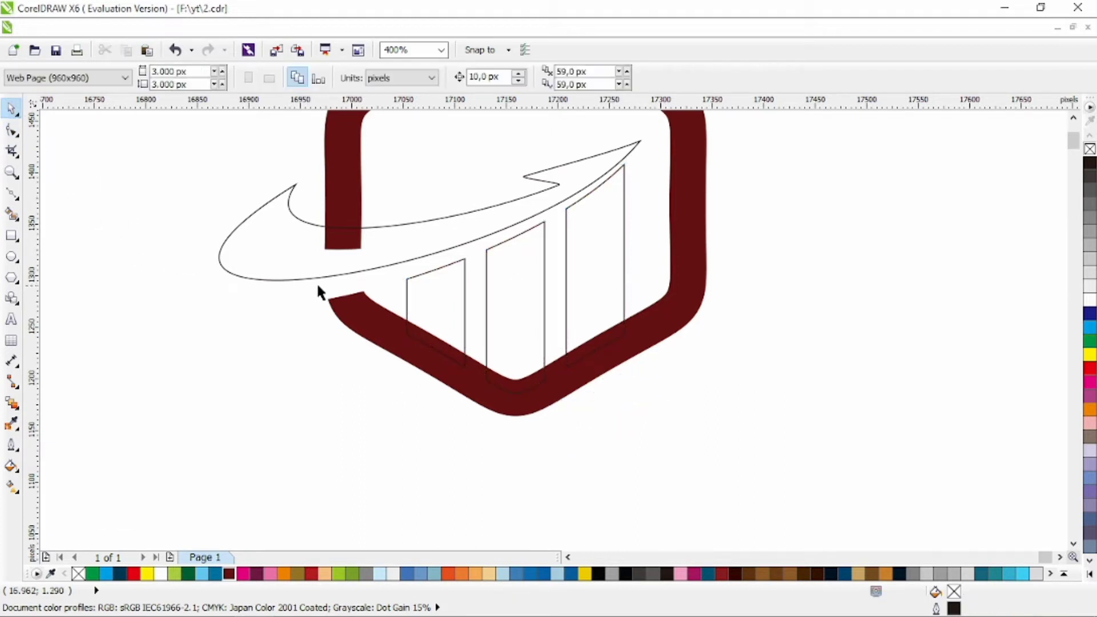
Apply a diagonal linear gradient from dark red at the lower right to red at the upper left of the hexagon
scroll(426, 310, "up", 3)
left_click(367, 268)
left_click(12, 487)
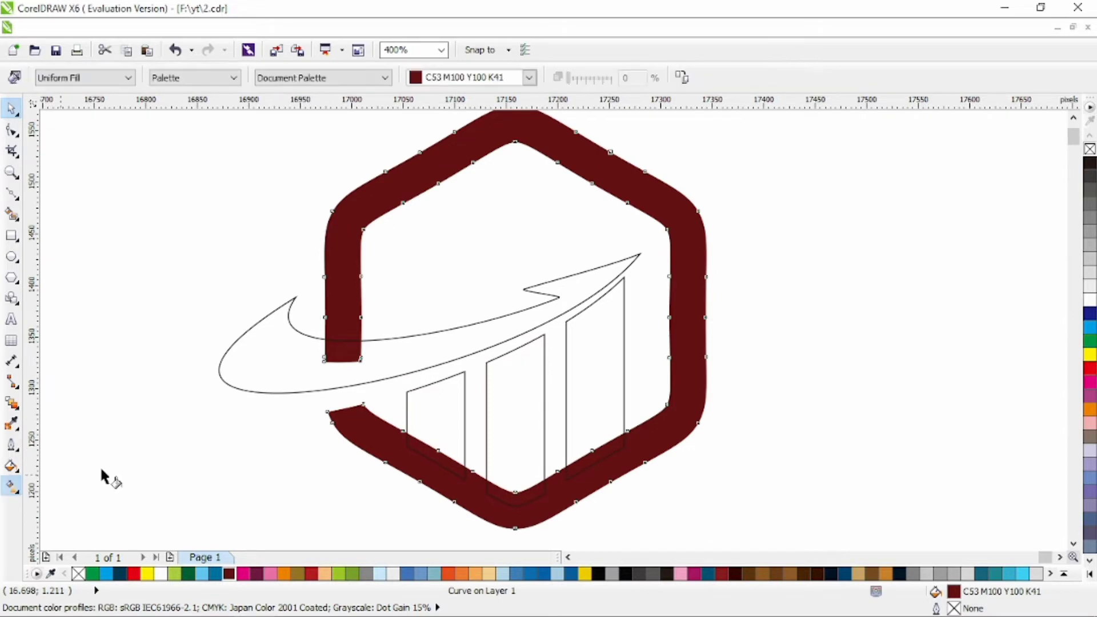
left_click_drag(502, 395, 500, 139)
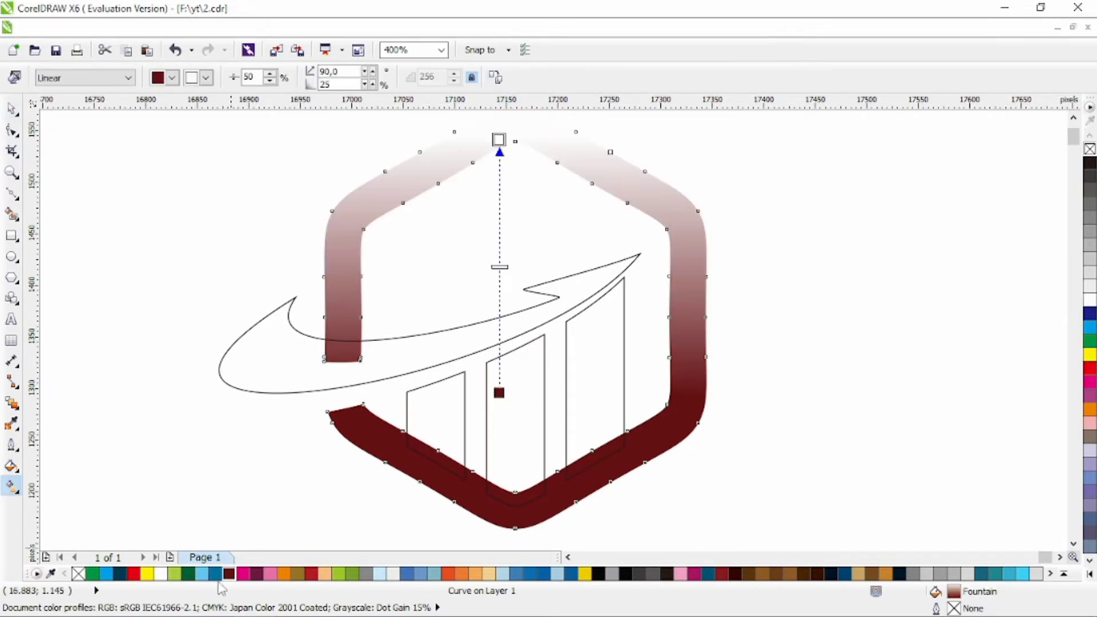
left_click(134, 574)
left_click_drag(645, 403, 371, 223)
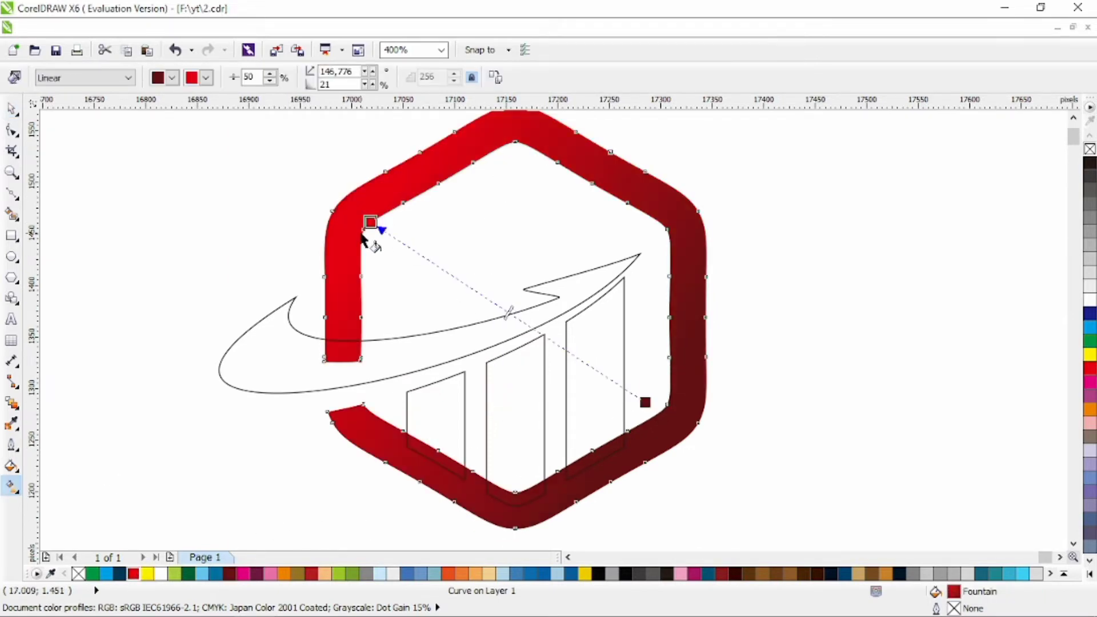
left_click(12, 110)
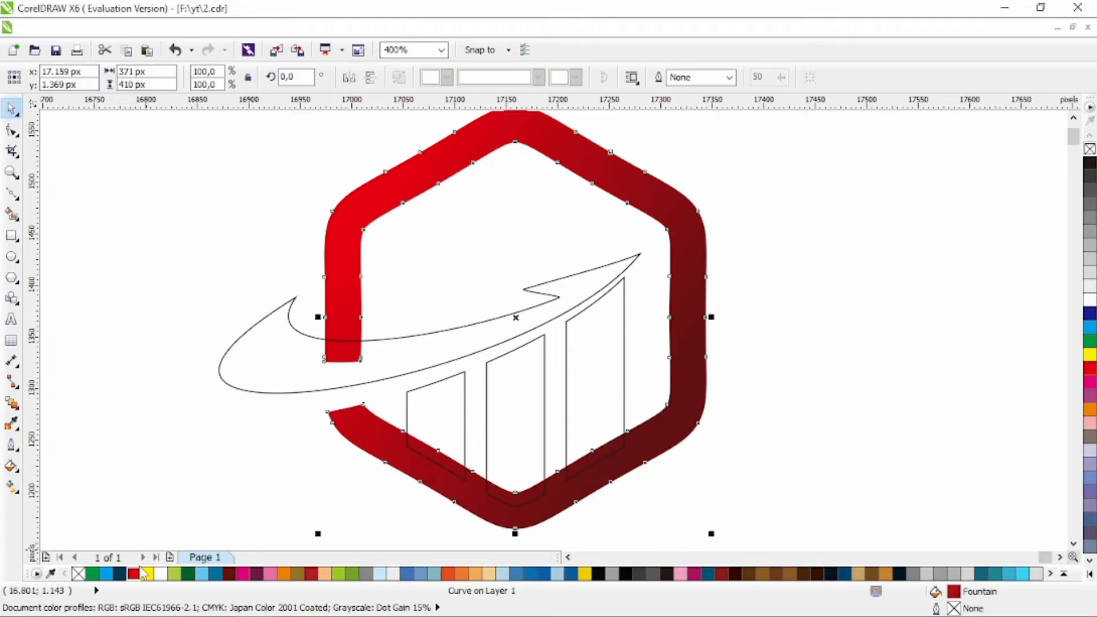
Recolour the hexagon with a horizontal linear gradient at 180° from dark blue (C100 M81 Y54 K20) to magenta
left_click(119, 574)
left_click(12, 487)
left_click_drag(626, 408, 399, 219)
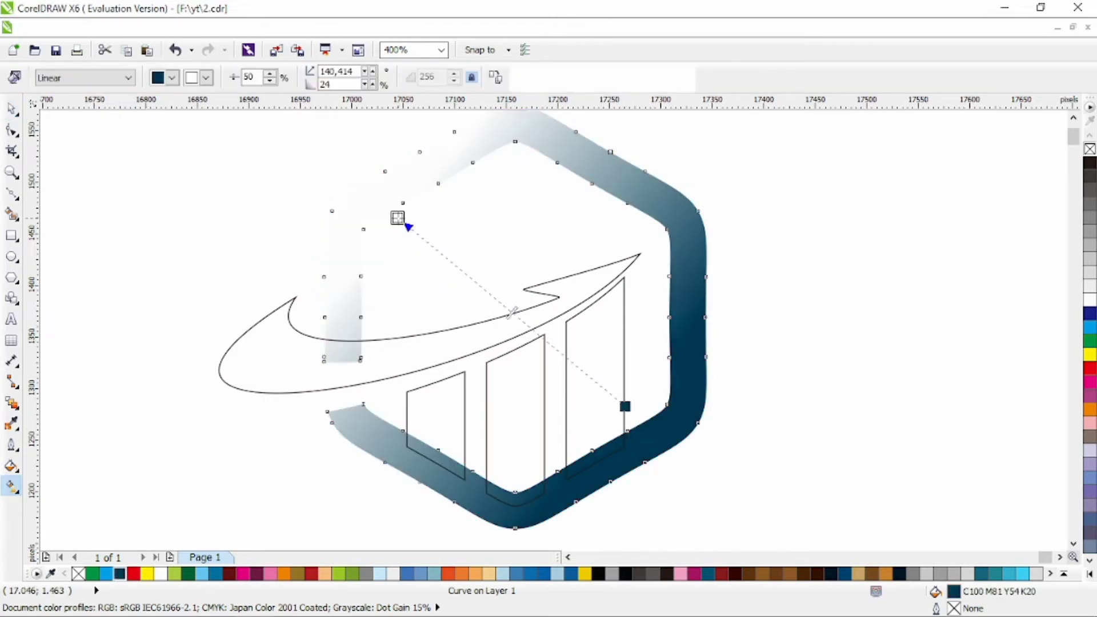
left_click_drag(663, 364, 371, 362)
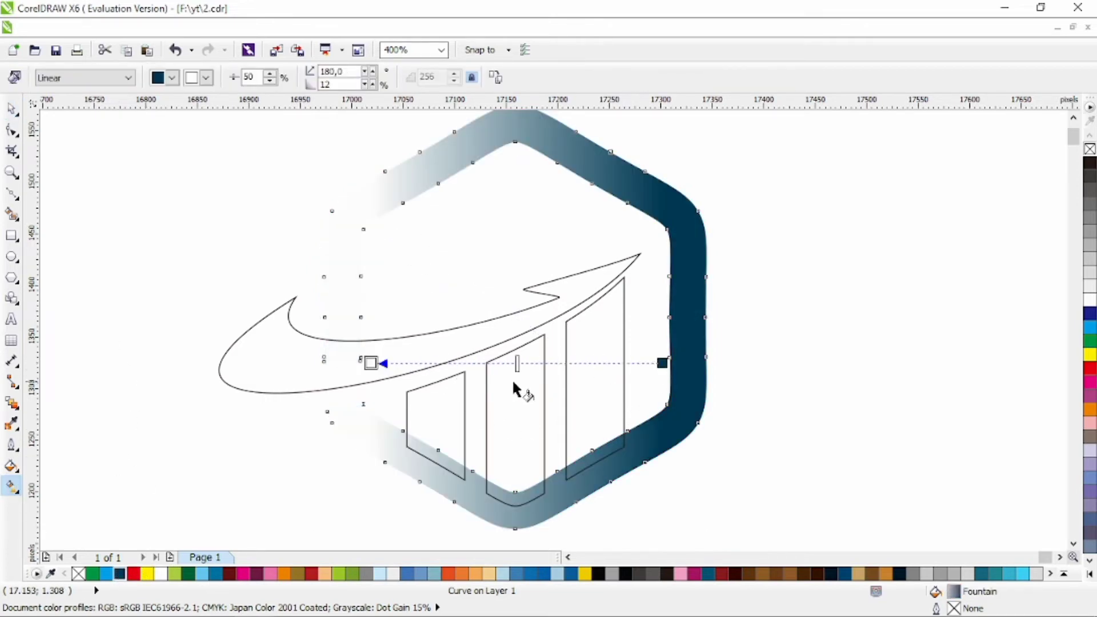
left_click_drag(641, 345, 317, 365)
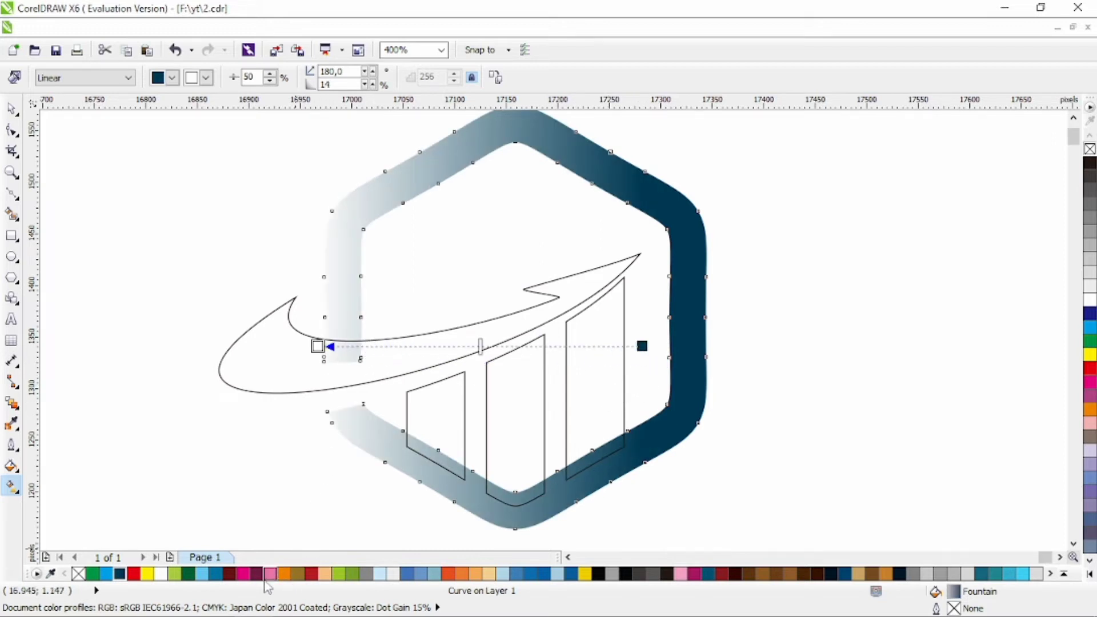
left_click_drag(243, 573, 317, 347)
left_click(11, 107)
left_click(276, 377)
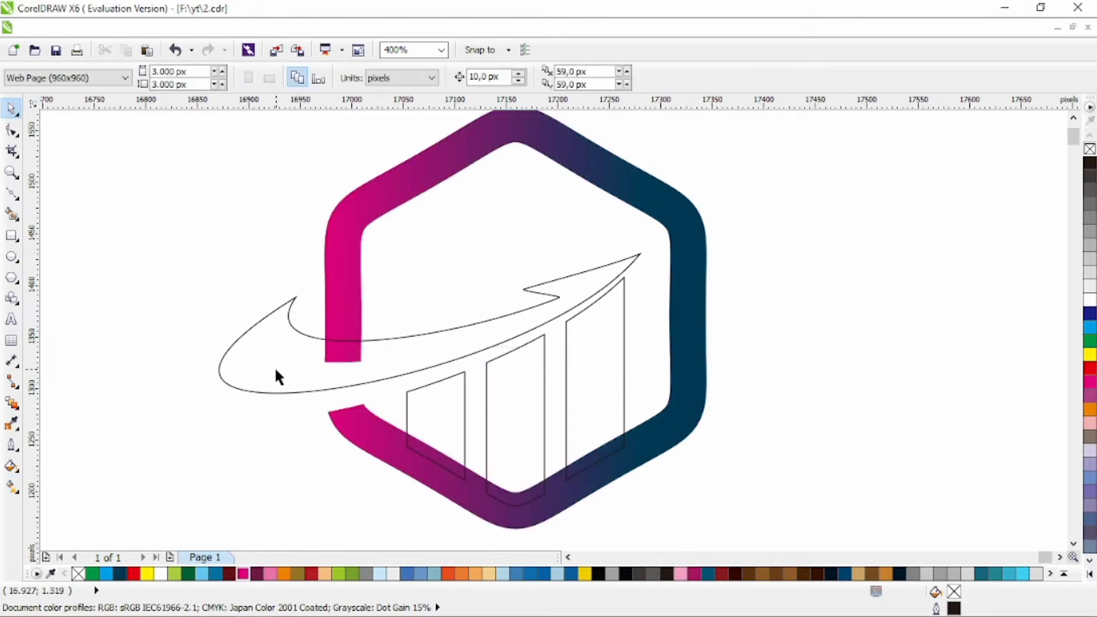
Fill the swoosh with magenta and remove its outline
left_click(276, 372)
left_click(243, 573)
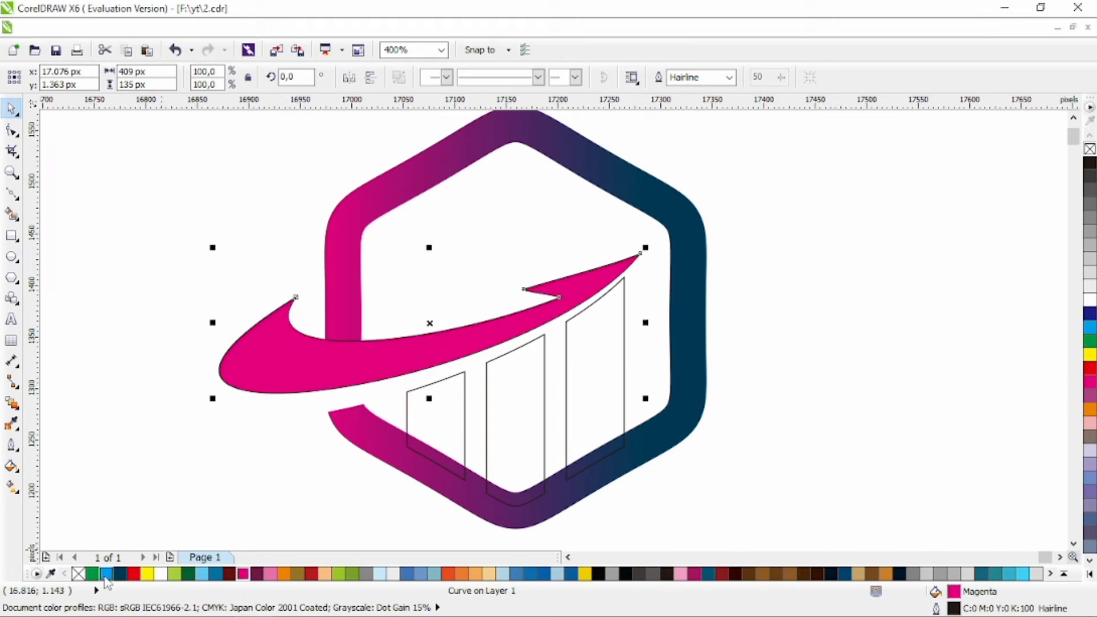
right_click(79, 574)
Apply a 15° linear gradient to the swoosh, running from magenta at the tail to dark plum at the arrow tip
left_click(12, 489)
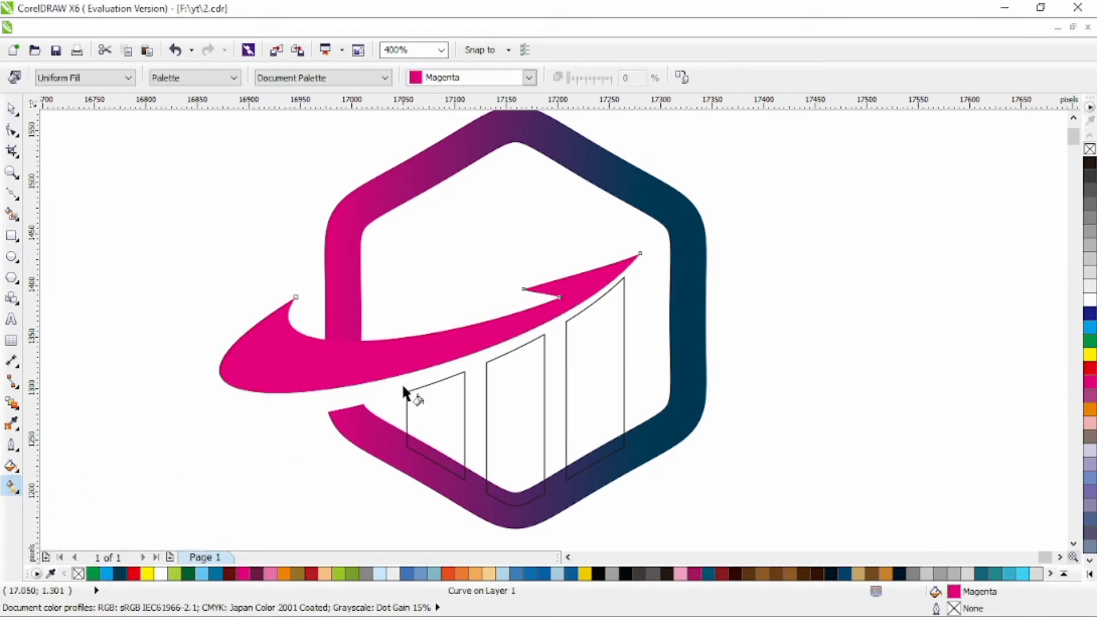
left_click_drag(318, 366, 644, 281)
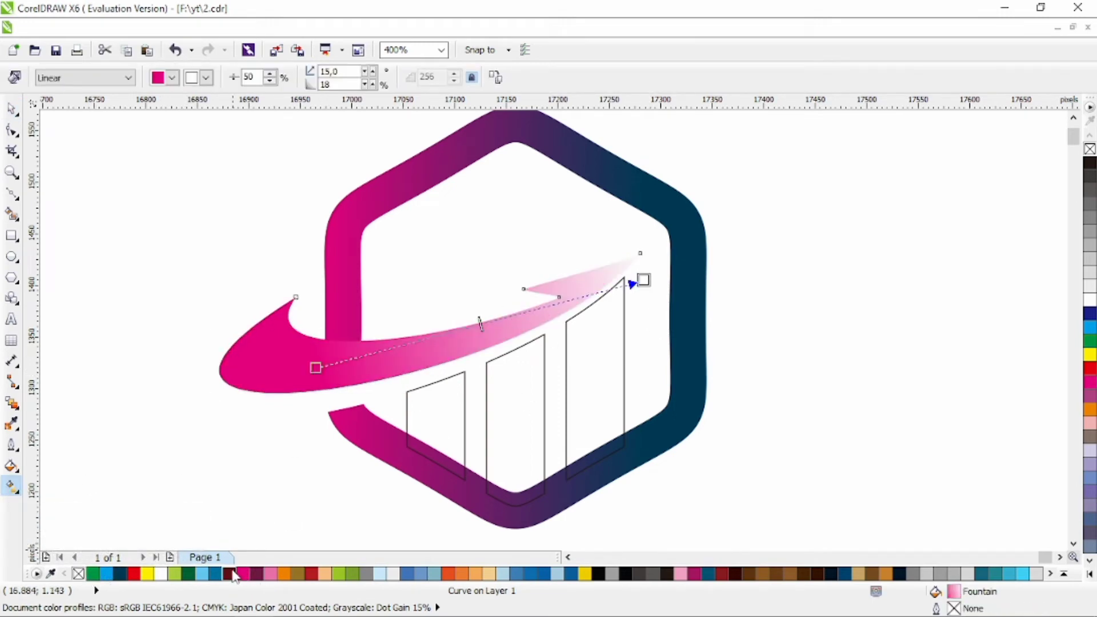
left_click(231, 575)
left_click(257, 574)
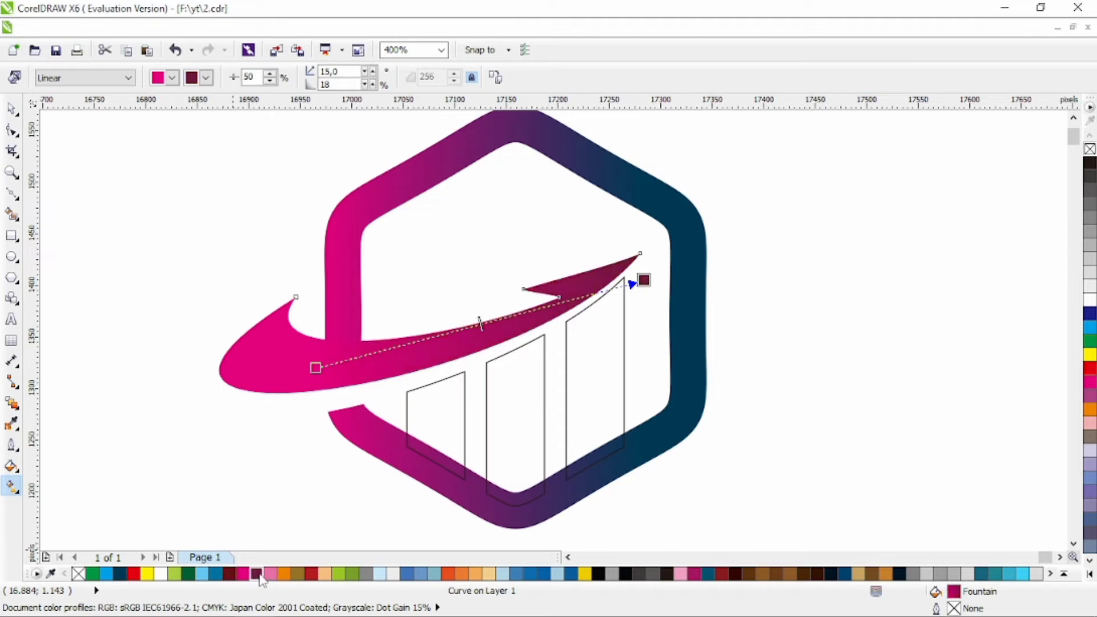
left_click(12, 109)
Weld the three bars to the hexagon so they share its gradient fill
scroll(391, 305, "down", 2)
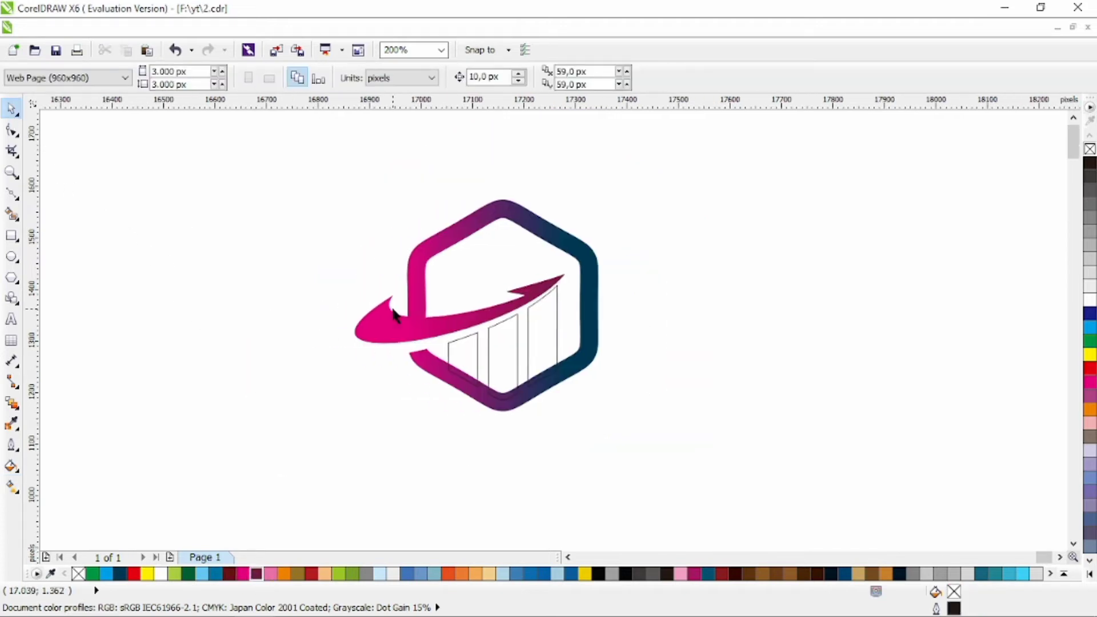
left_click(547, 340)
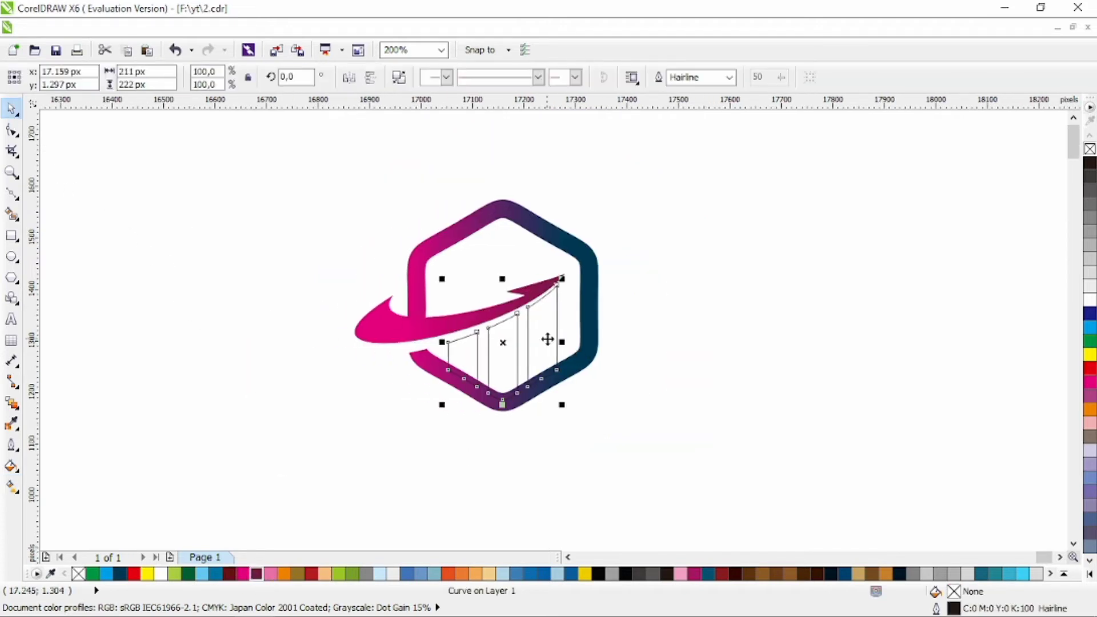
left_click(589, 327, "shift")
left_click(496, 78)
left_click(629, 352)
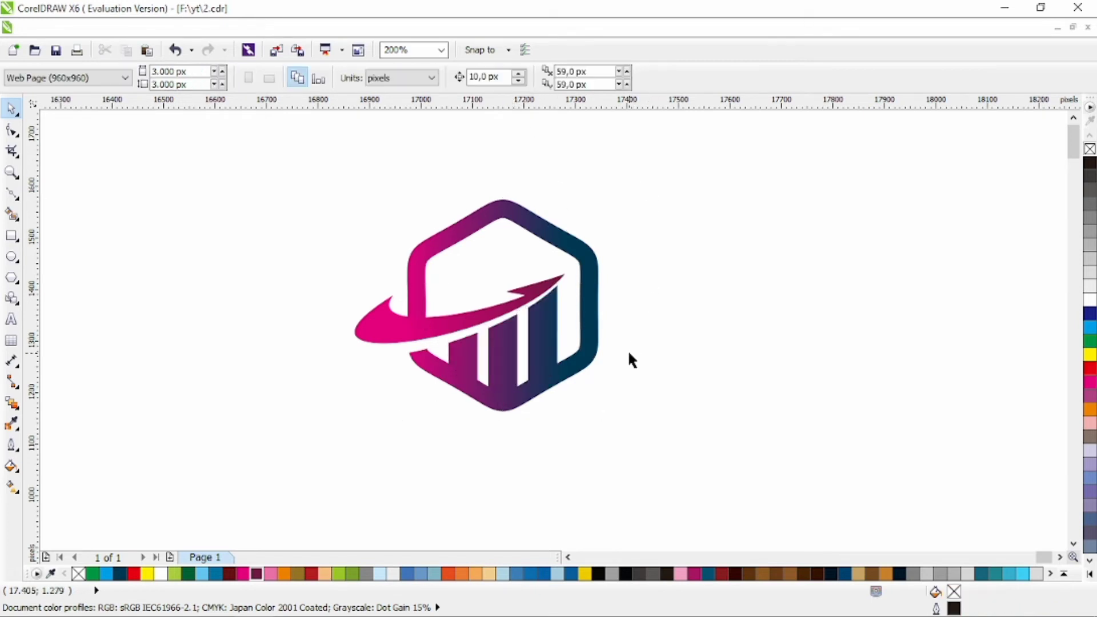
Rotate the swoosh arrow by 3.6° and shift it slightly to the right above the bars
scroll(629, 351, "left", 2)
scroll(547, 294, "up", 1)
left_click(547, 294)
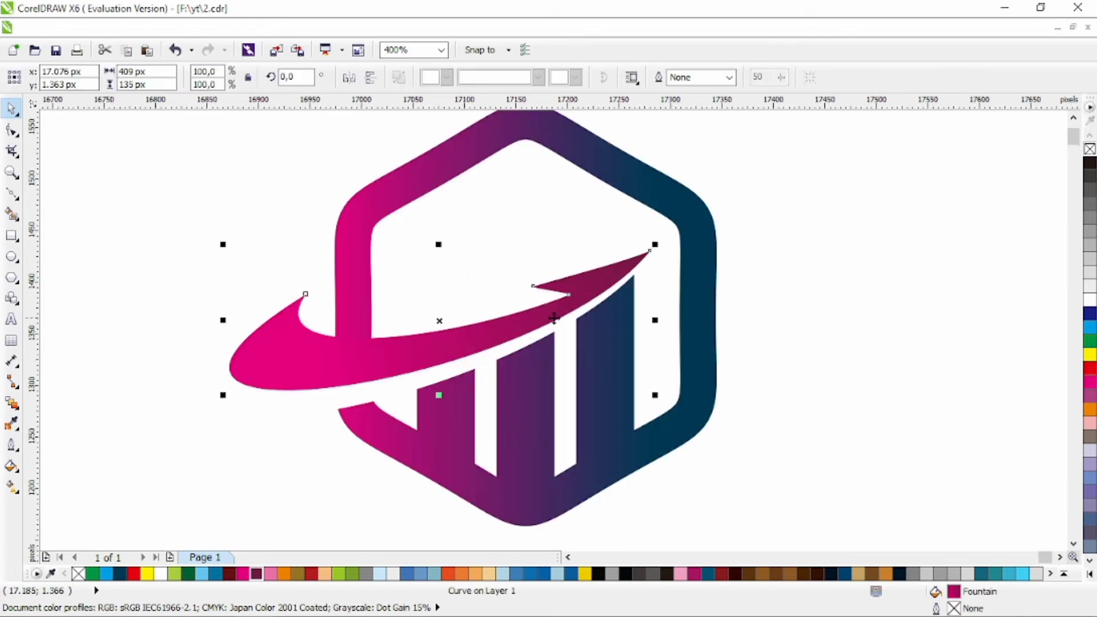
left_click(654, 263)
left_click_drag(659, 250, 647, 235)
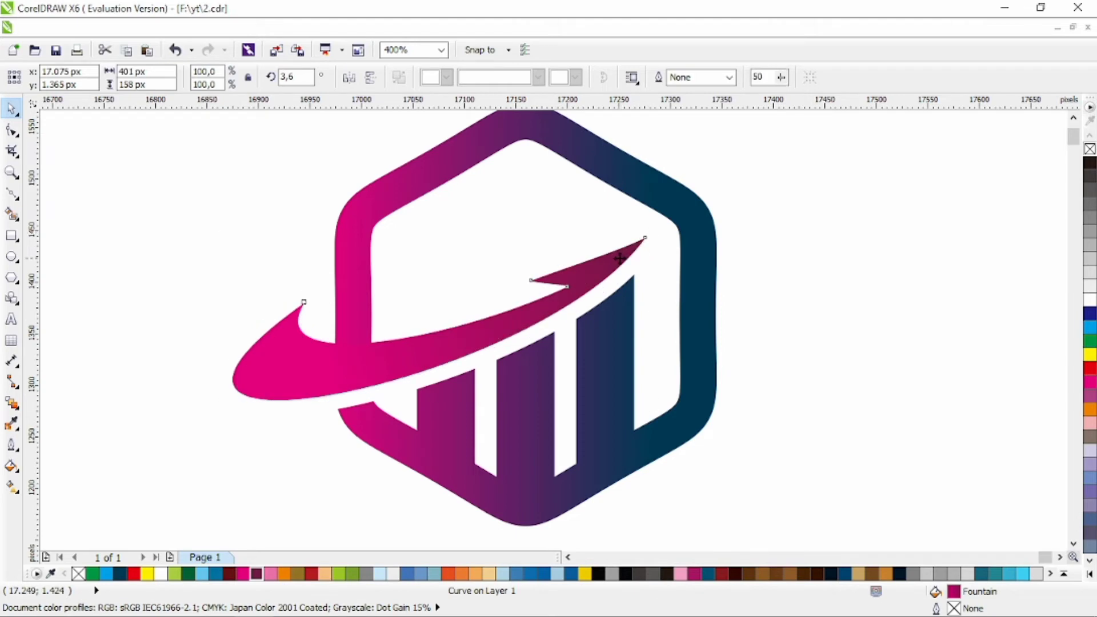
left_click(629, 260)
left_click(754, 264)
scroll(655, 297, "down", 1)
scroll(493, 310, "up", 1)
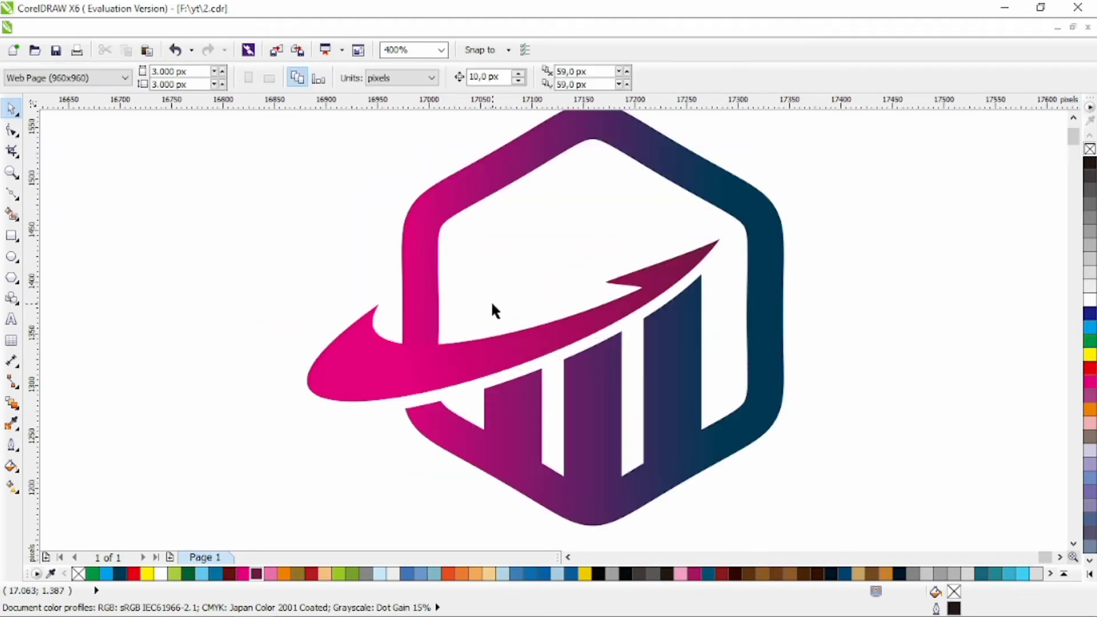
Extend the curve handle at the swoosh's tail point to deepen the inner curve and slim the tail
left_click(12, 130)
left_click(385, 366)
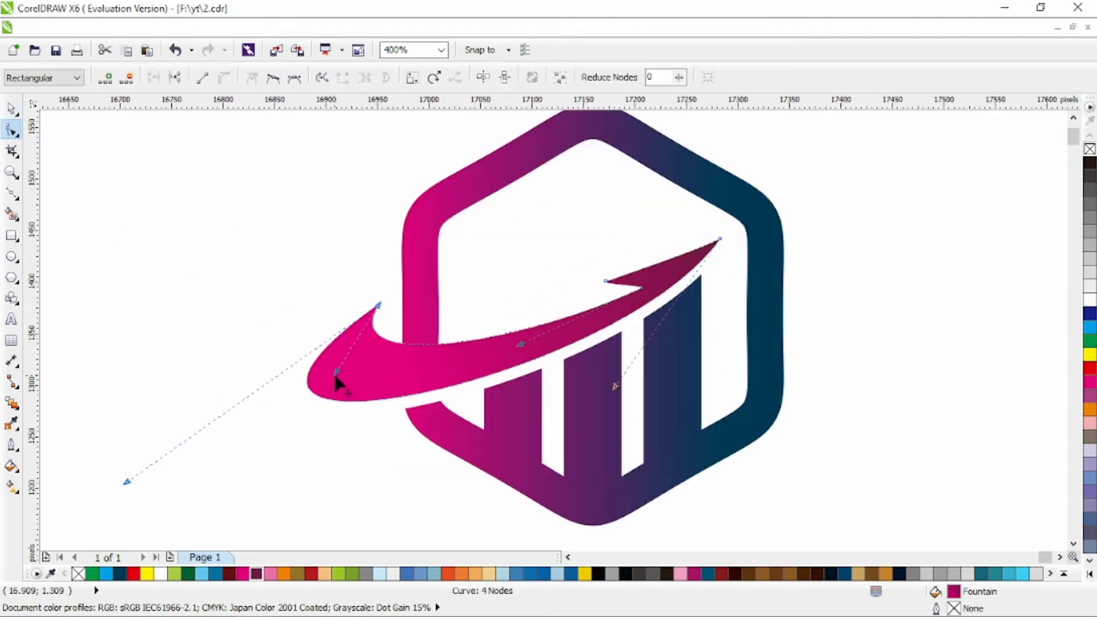
left_click_drag(335, 372, 291, 400)
left_click(11, 109)
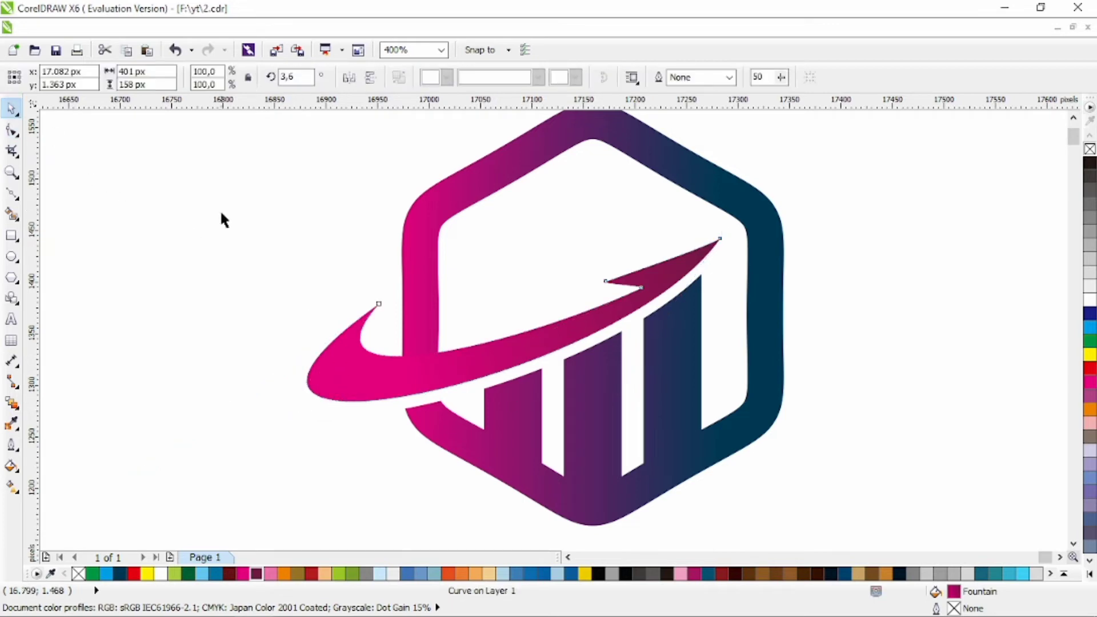
Lengthen the inner curve handle at the swoosh's tail point to slim the tail further
left_click(220, 218)
scroll(387, 327, "down", 1)
scroll(719, 308, "up", 1)
left_click(544, 288)
left_click(13, 130)
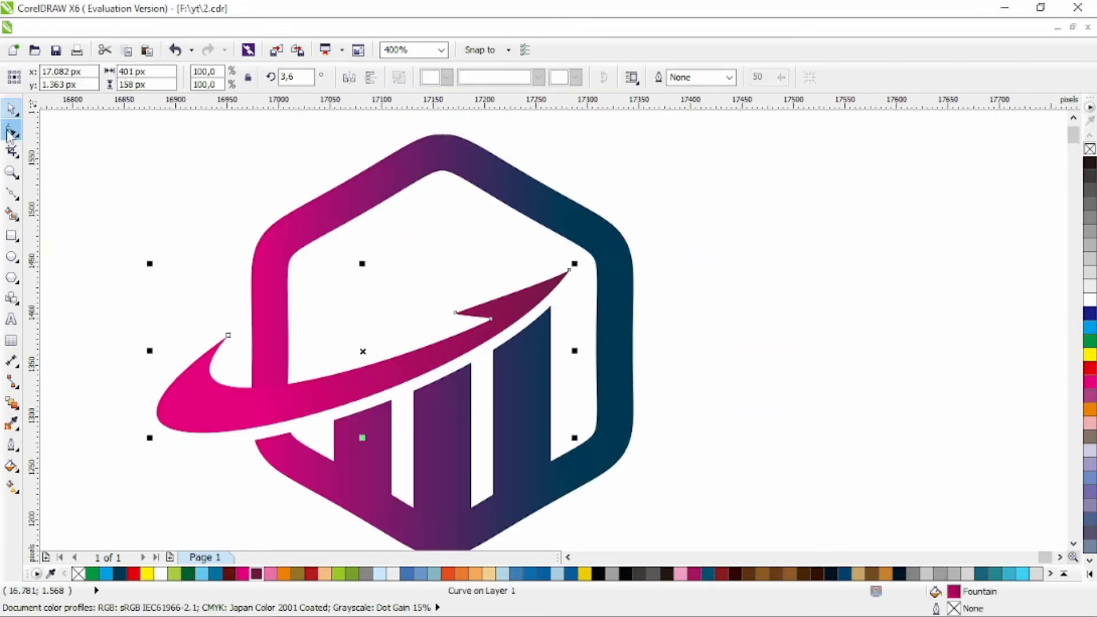
scroll(500, 295, "left", 2)
left_click(341, 337)
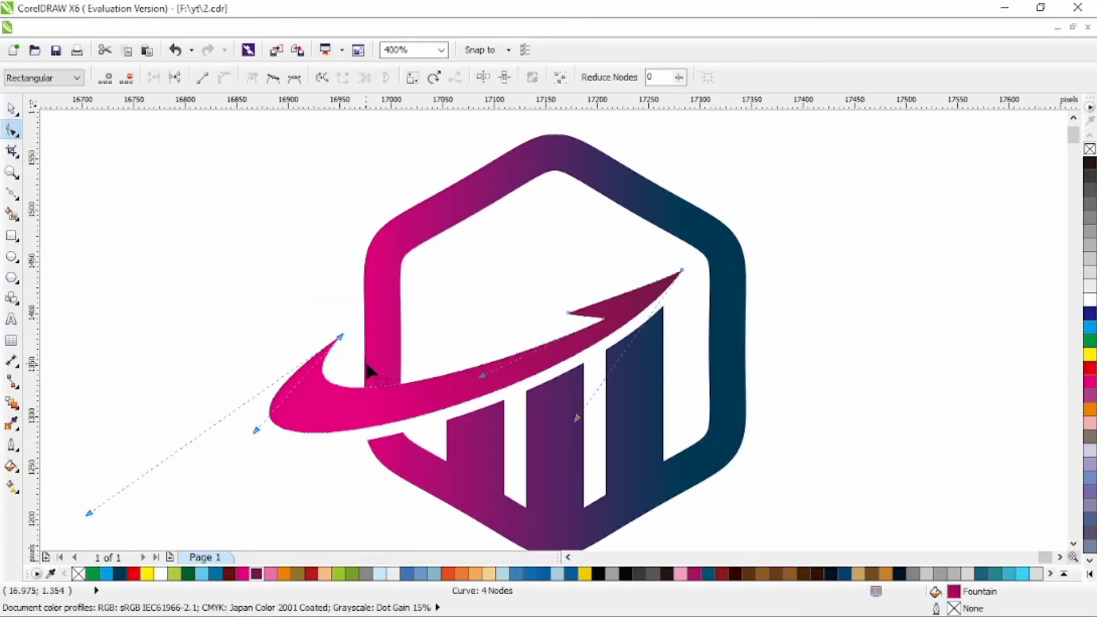
left_click_drag(256, 430, 238, 440)
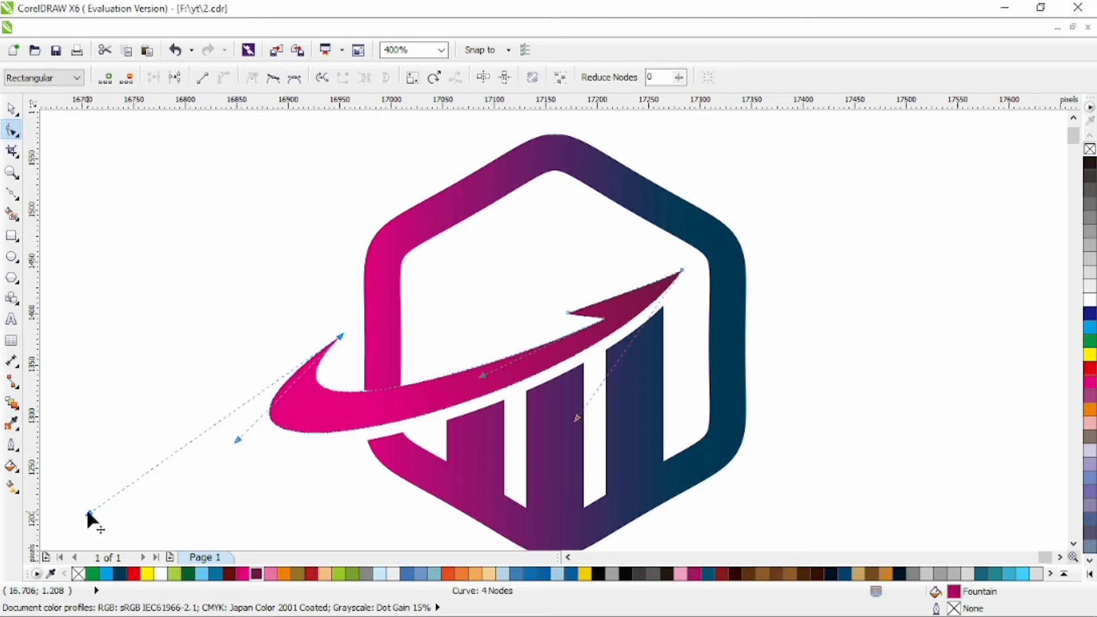
Adjust the handles of the swoosh's outer tail curve and inner edge to refine its crescent shape
left_click_drag(89, 513, 76, 503)
left_click_drag(238, 445, 237, 440)
left_click_drag(482, 377, 491, 380)
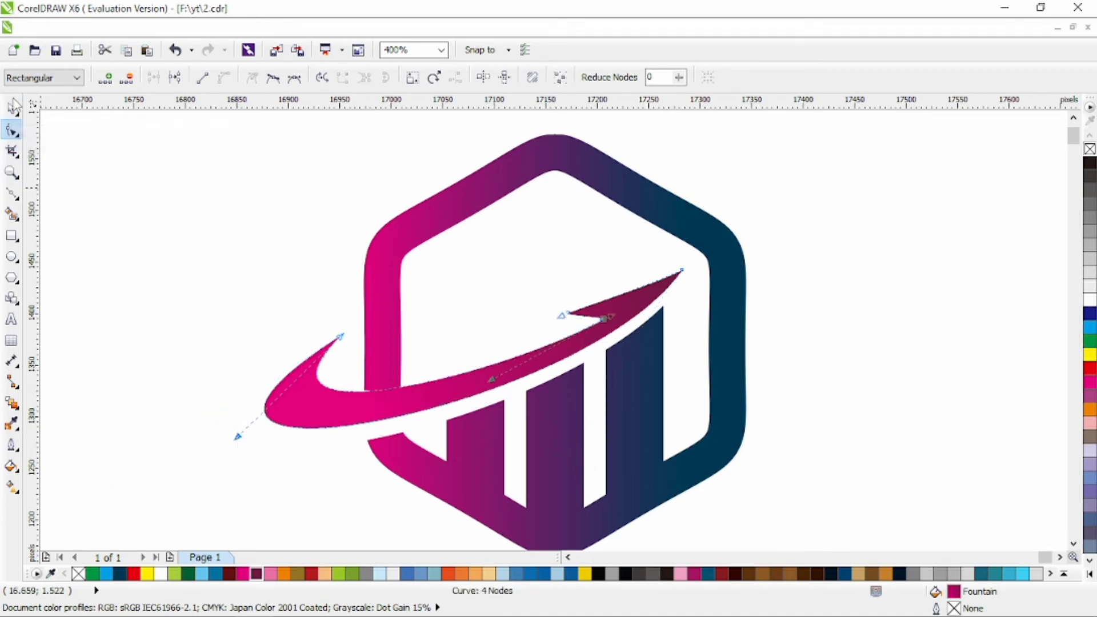
key("space")
left_click(307, 430)
left_click(305, 382)
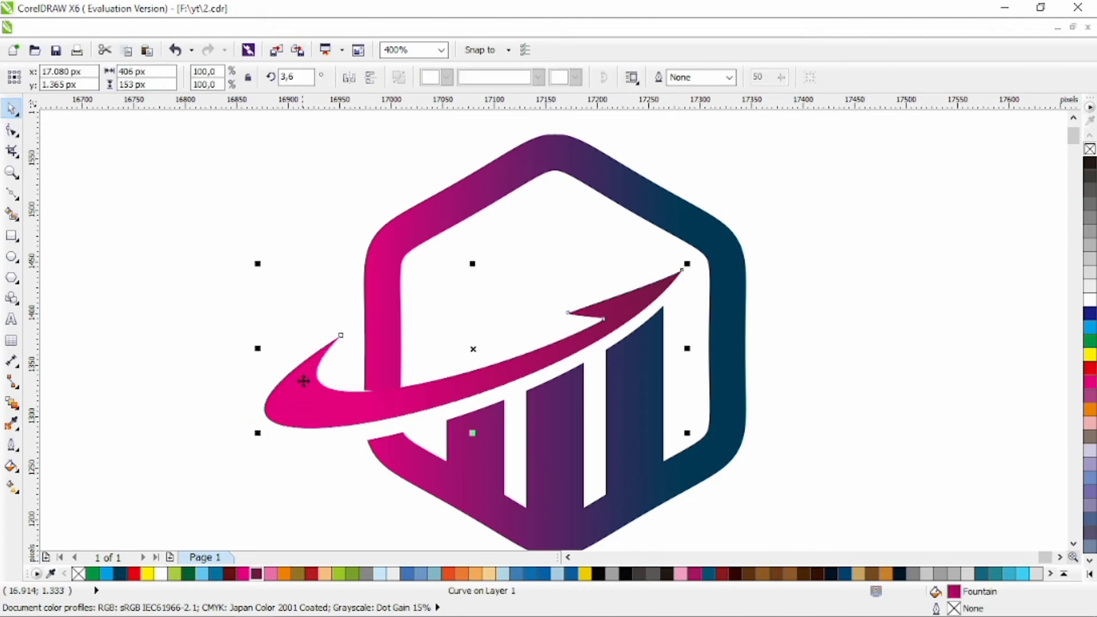
left_click(304, 381)
left_click_drag(258, 347, 259, 342)
key("Escape")
scroll(383, 340, "down", 2)
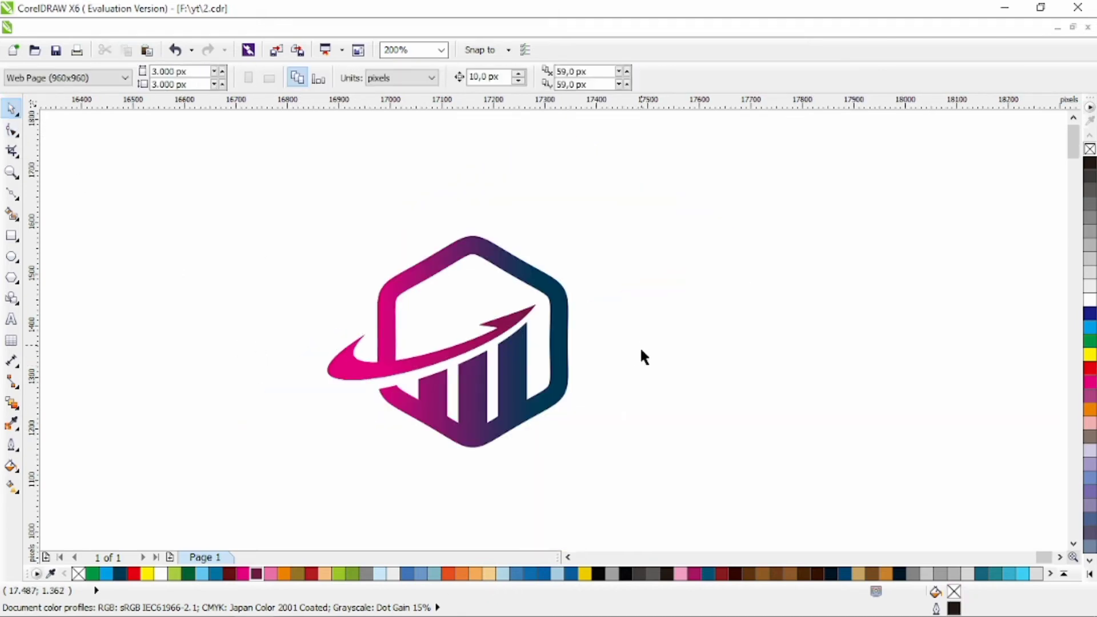
Group the hexagon and swoosh, move the emblem up and scale it down to about 418 × 366 px
key("ctrl+a")
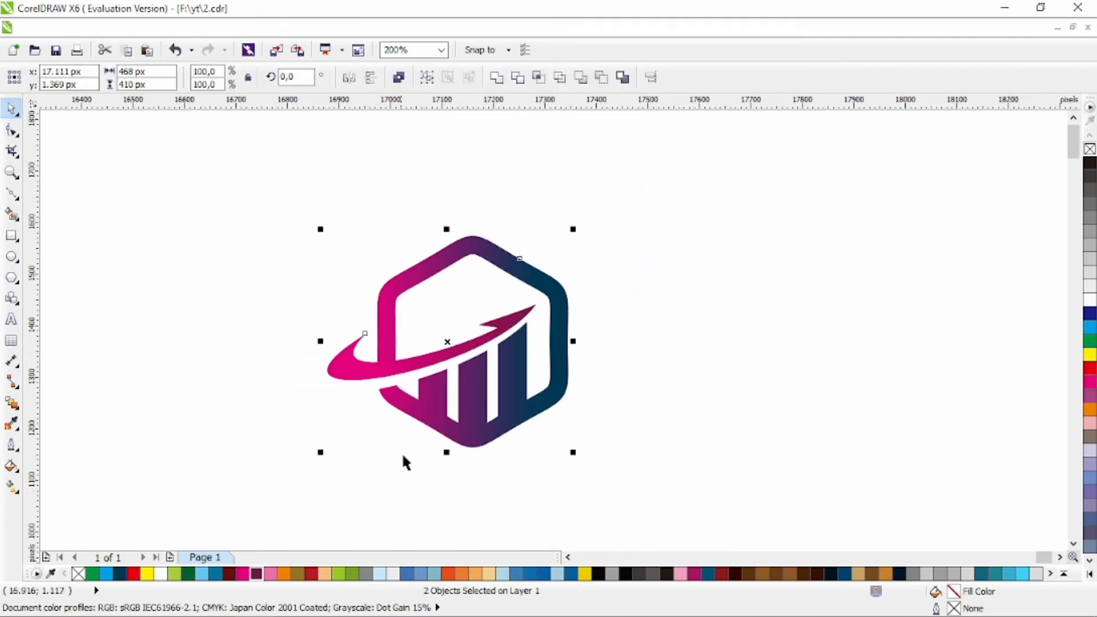
left_click_drag(468, 424, 478, 370)
left_click_drag(585, 176, 572, 188)
left_click(660, 248)
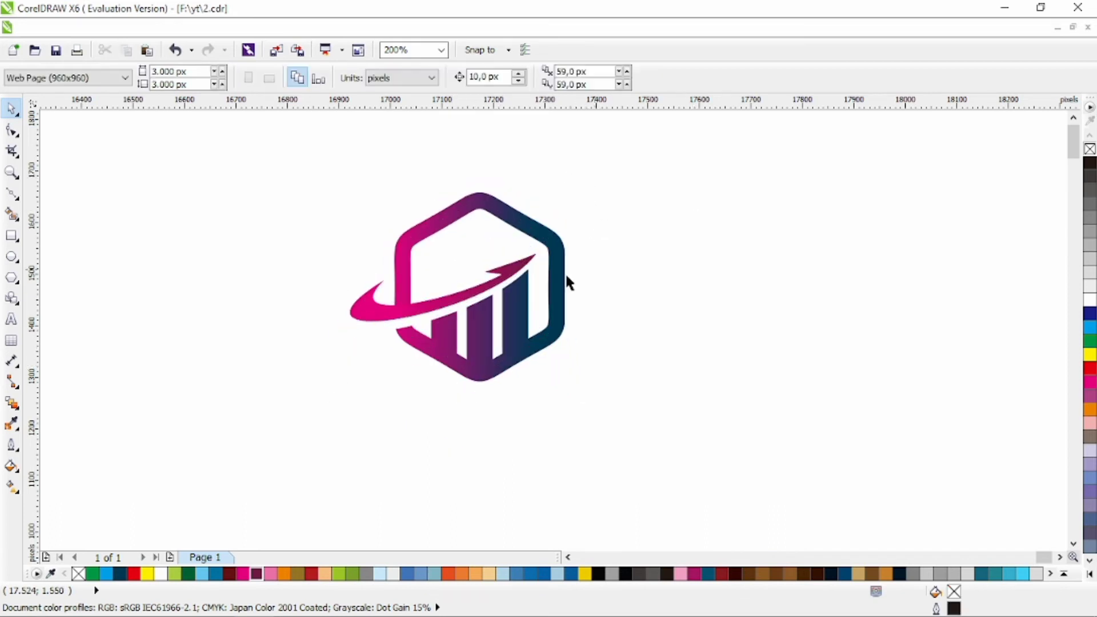
Add the artistic text HEXAFINANCIAL in capitals just below the emblem
left_click(11, 320)
left_click(363, 420)
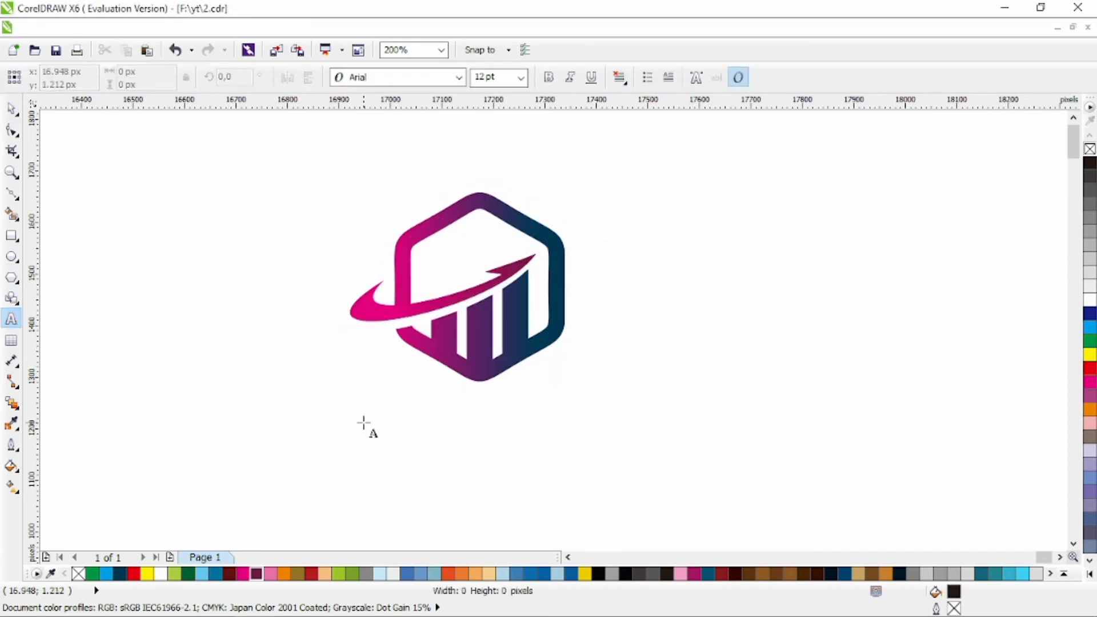
key("Caps_Lock")
type("HEXAFA")
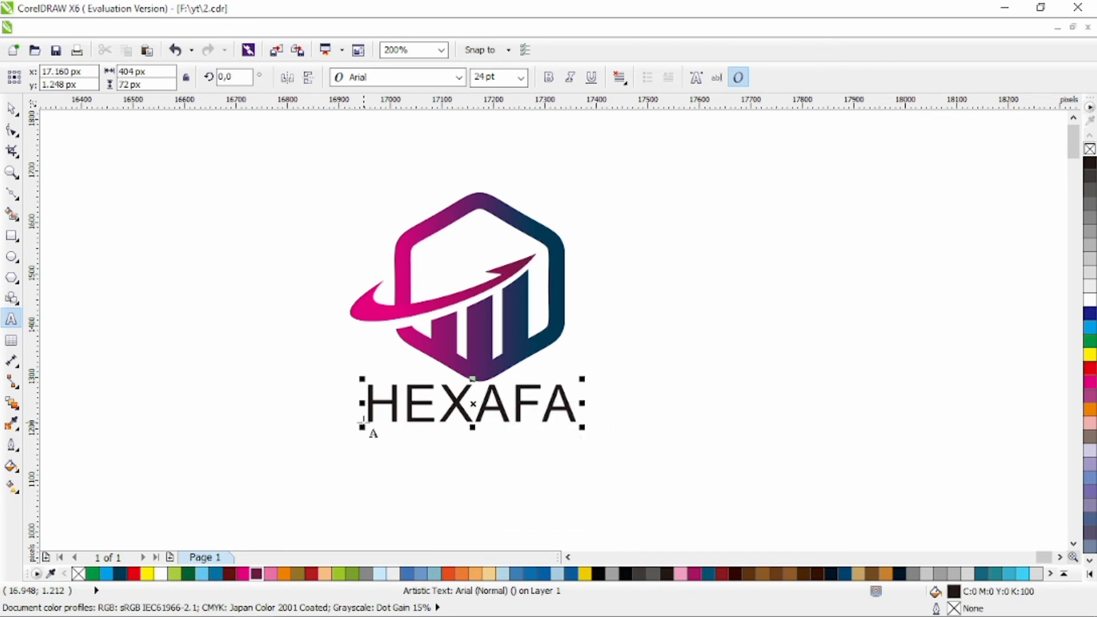
key("BackSpace")
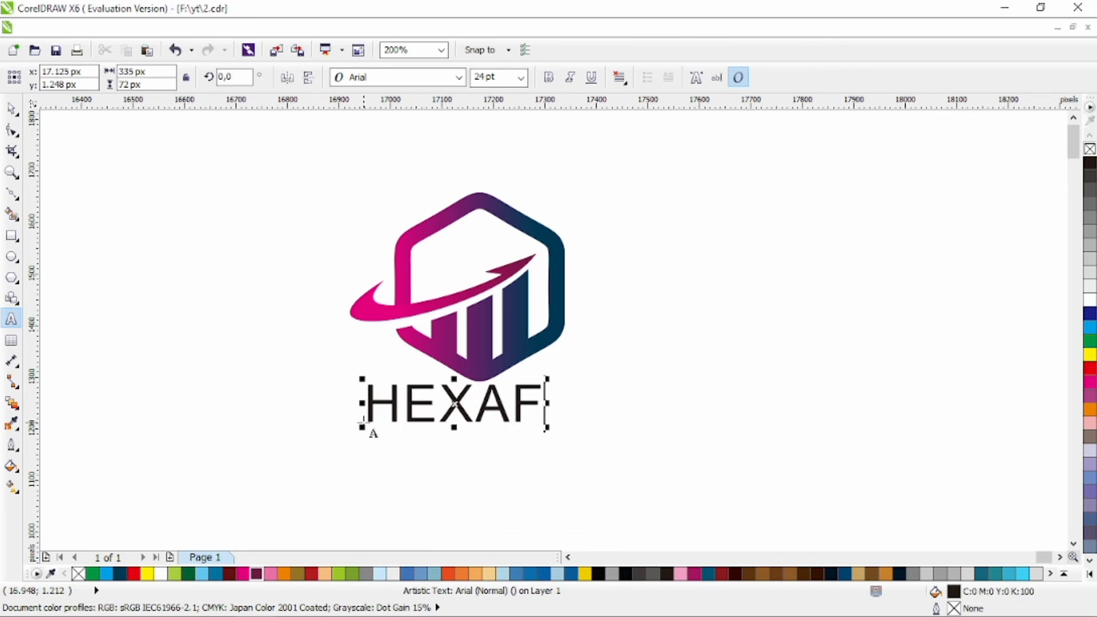
type("INANCIAL")
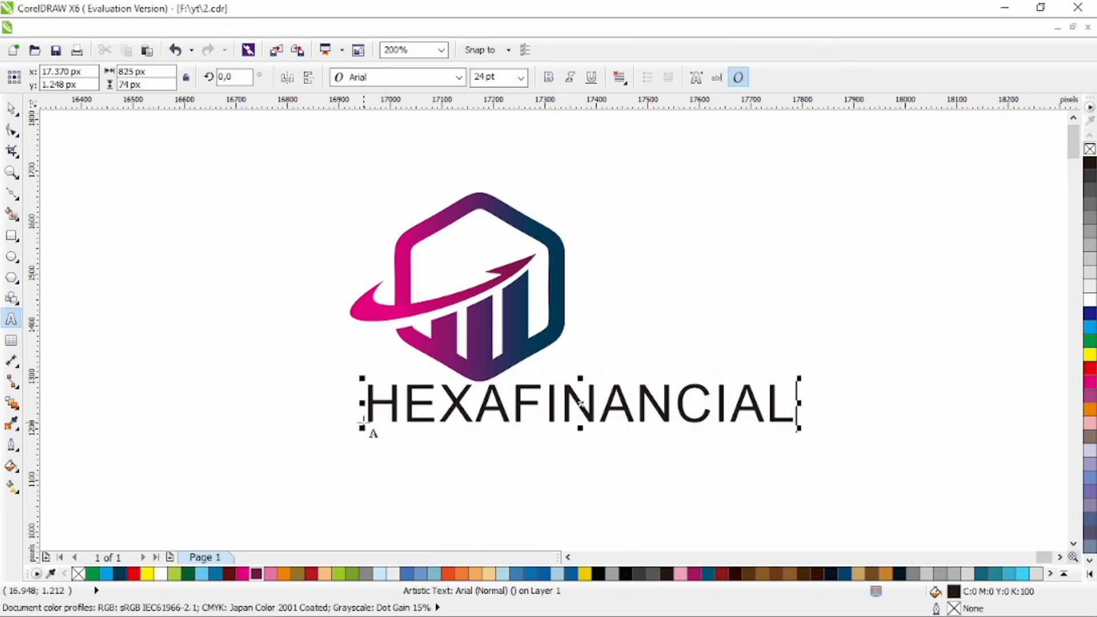
Change the font of the whole HEXAFINANCIAL text to Calibri Light
left_click(12, 108)
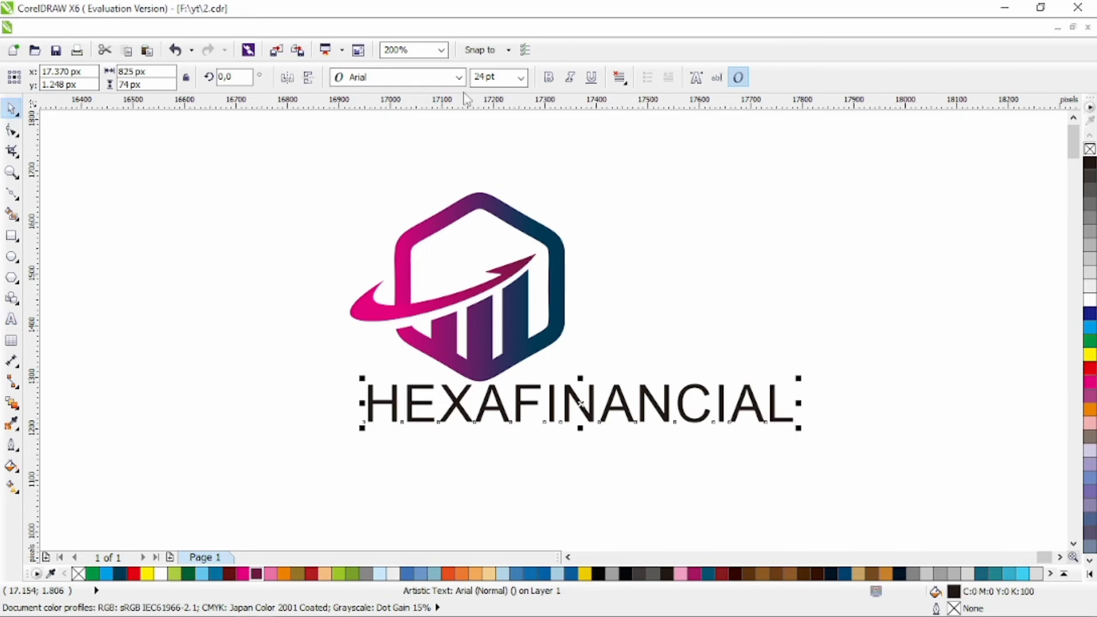
left_click(459, 78)
left_click(434, 110)
Set only the FINANCIAL part of the name in bold Calibri
double_click(489, 420)
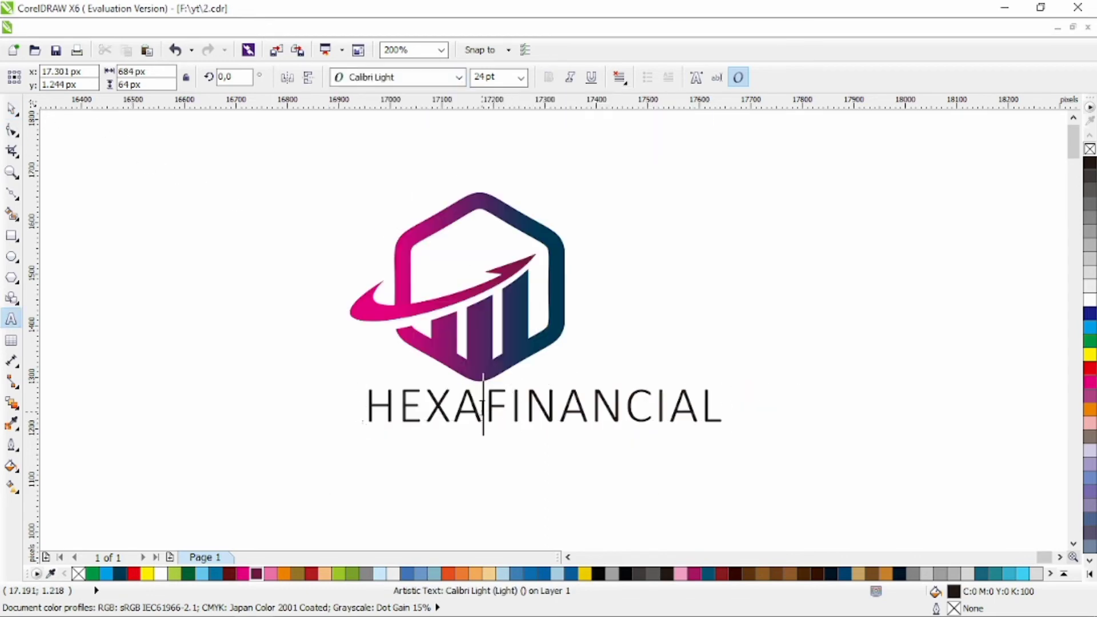
left_click_drag(483, 419, 788, 421)
left_click(459, 77)
left_click(440, 127)
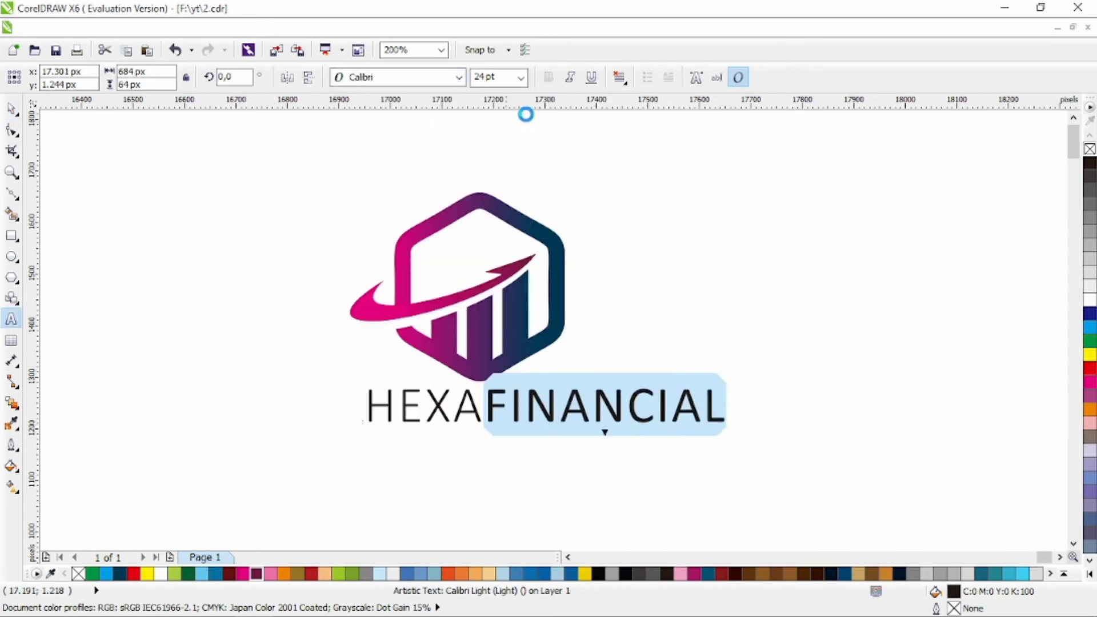
left_click(548, 77)
Centre the HEXAFINANCIAL text and the emblem on the same vertical axis
left_click(11, 108)
left_click_drag(295, 146, 743, 435)
key("c")
left_click(536, 435)
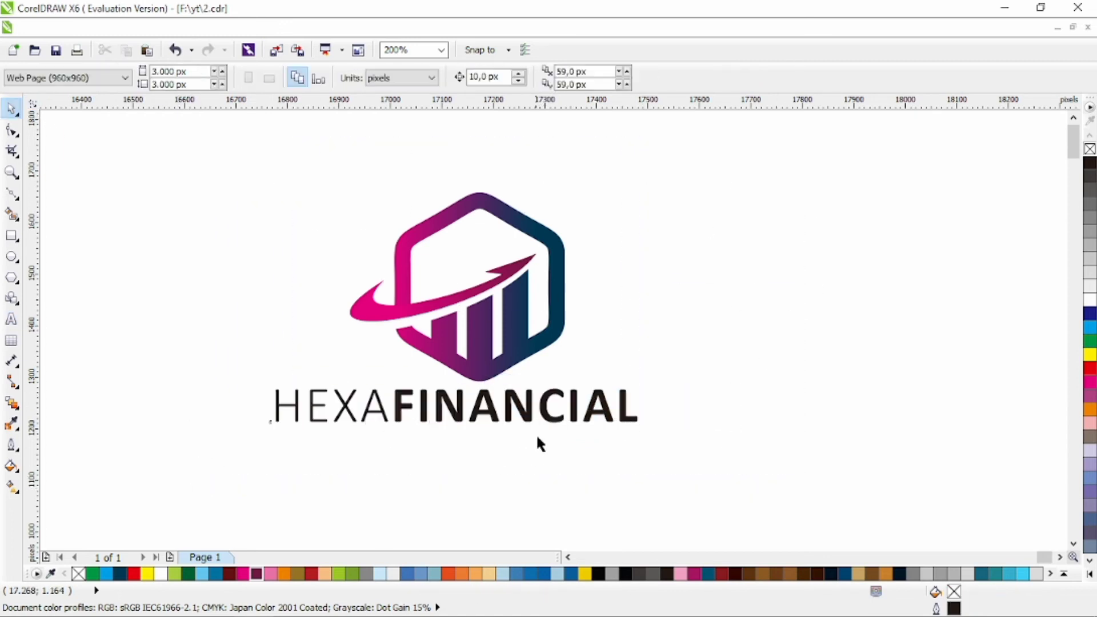
Scale the HEXAFINANCIAL text down to about 590 × 55 px and move it slightly lower beneath the emblem
left_click(552, 419)
mouse_move(269, 428)
left_mouse_down()
mouse_move(306, 417)
mouse_move(289, 424)
left_mouse_up()
left_click_drag(578, 416, 579, 423)
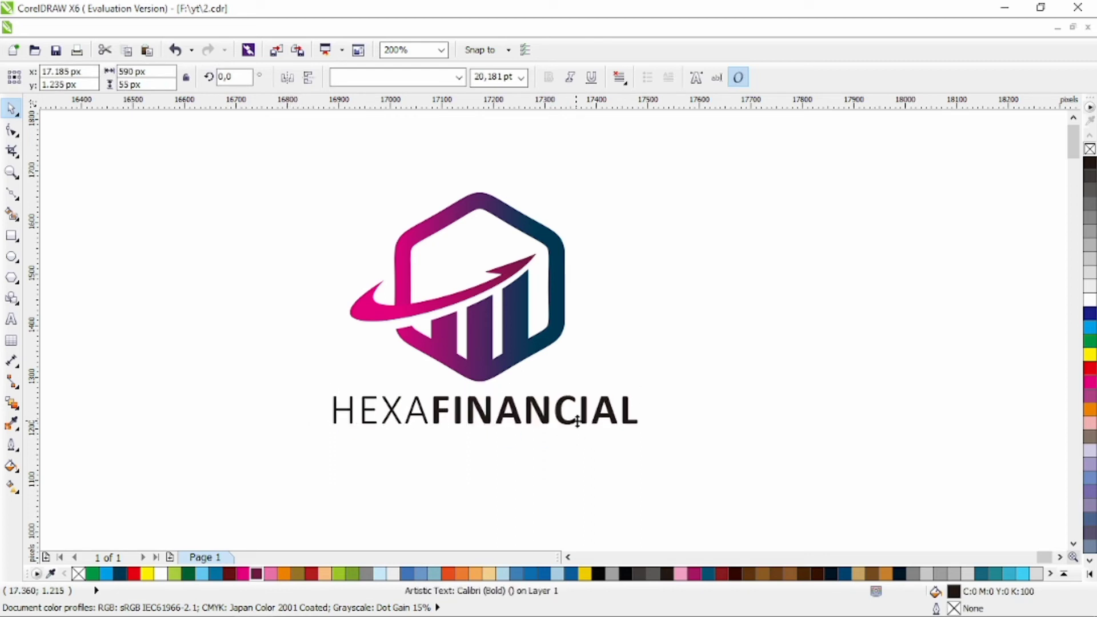
Duplicate the HEXAFINANCIAL text directly below itself and replace the copy's wording with LOGO DESIGN
left_click_drag(496, 419, 484, 448)
right_click(484, 448)
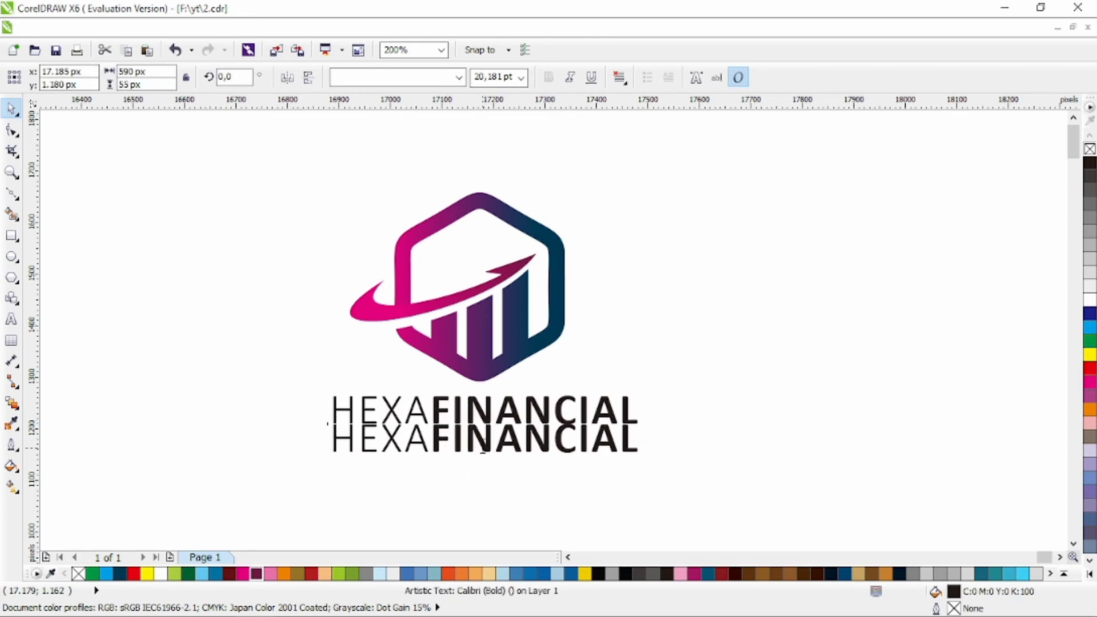
double_click(483, 449)
key("ctrl+a")
type("LOGO DESIGN")
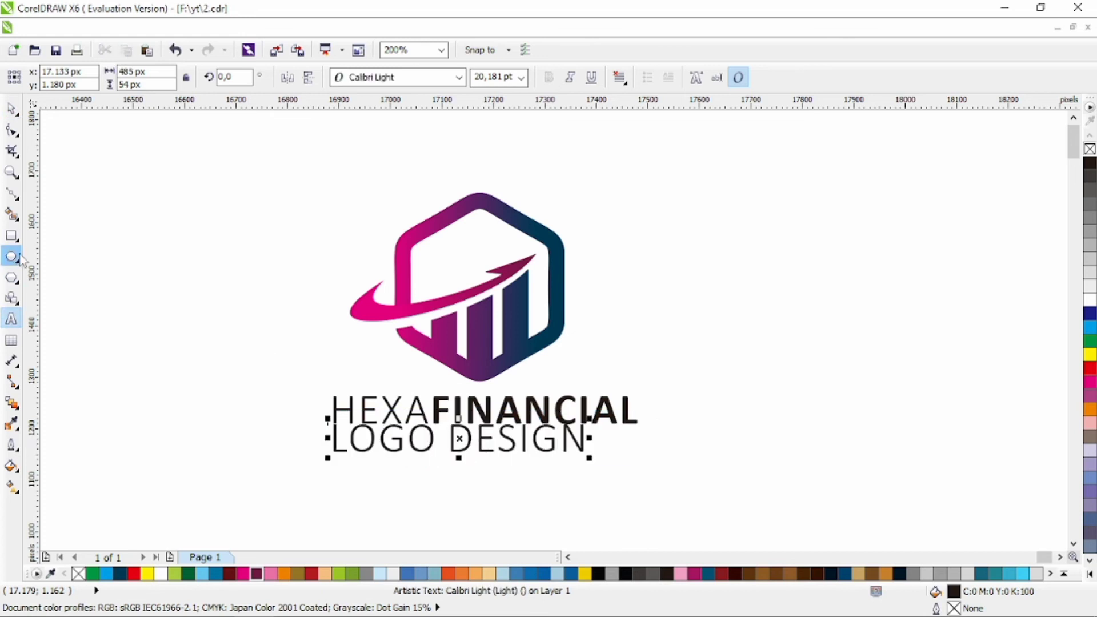
Set the LOGO DESIGN text in bold Calibri
left_click(11, 108)
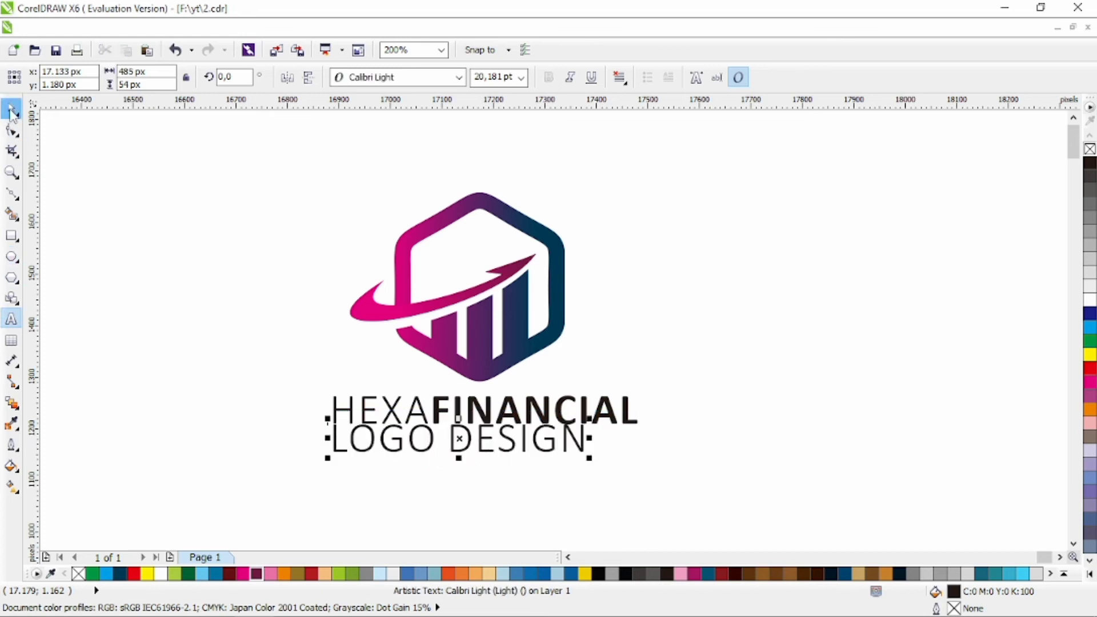
left_click(459, 77)
left_click(506, 108)
left_click(549, 77)
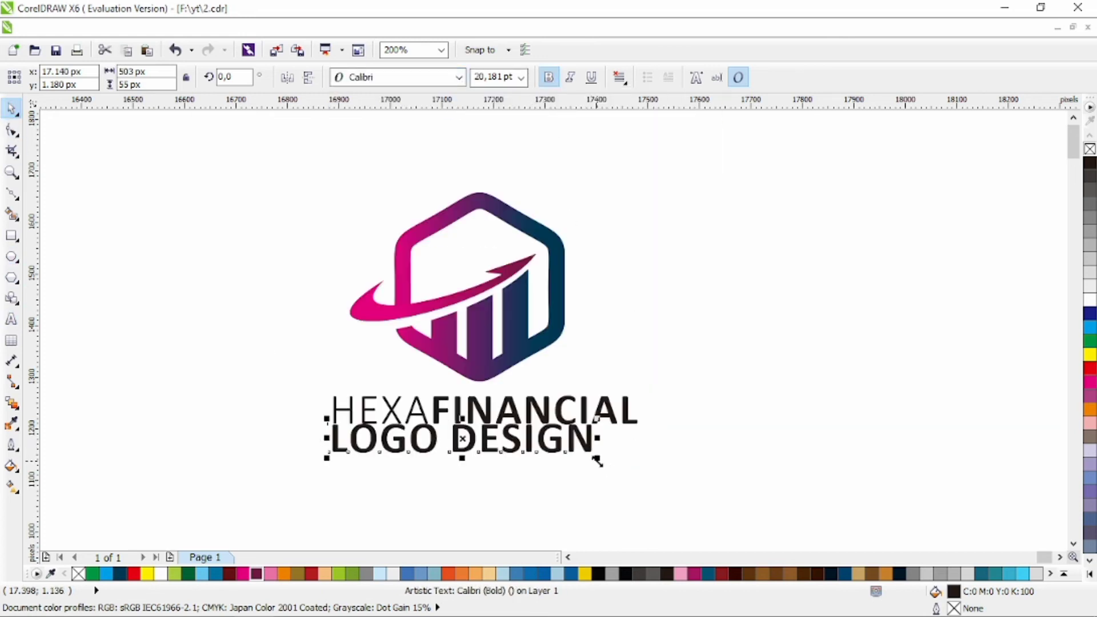
Shrink the LOGO DESIGN tagline to about 6.777 pt and widen its letter spacing
left_click_drag(598, 454, 558, 451)
left_click(11, 130)
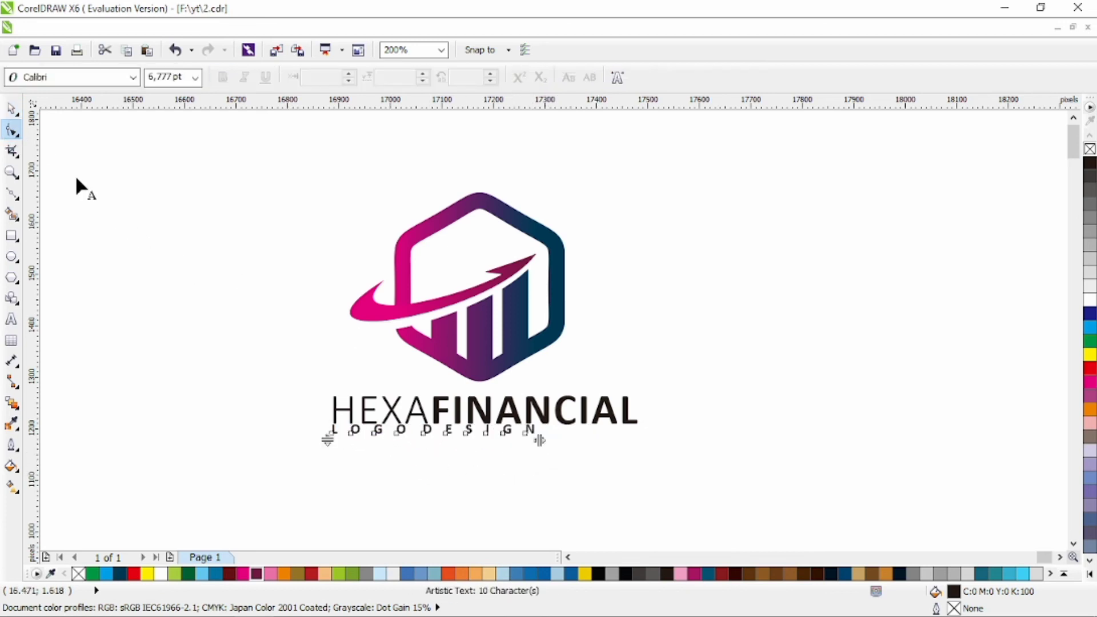
Centre the LOGO DESIGN tagline under HEXAFINANCIAL and move it down slightly to leave a gap
left_click(11, 109)
left_click(458, 414, "shift")
key("c")
left_click(489, 478)
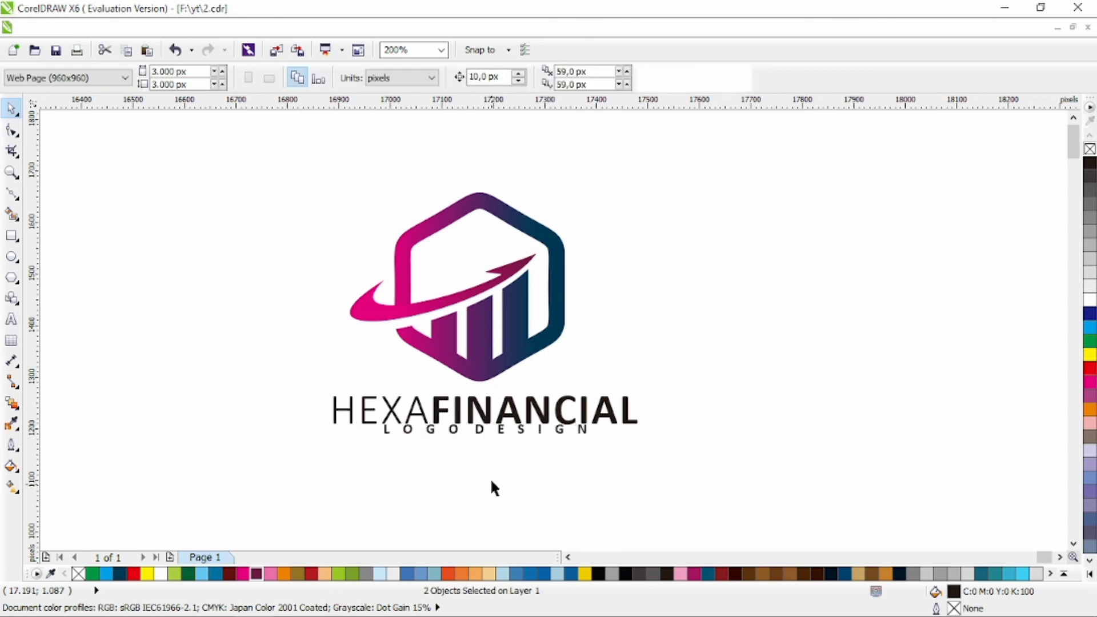
left_click(501, 438)
Fill both the HEXAFINANCIAL name and the LOGO DESIGN tagline with dark navy blue
left_click_drag(661, 372, 320, 456)
left_click(122, 573)
left_click(695, 370)
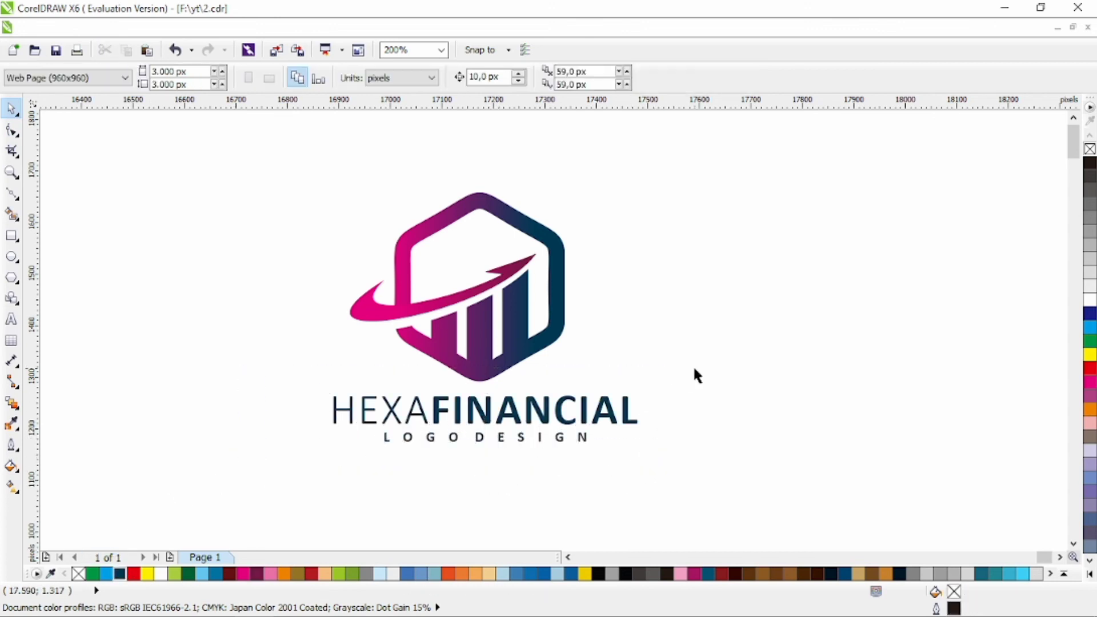
left_click_drag(646, 154, 288, 396)
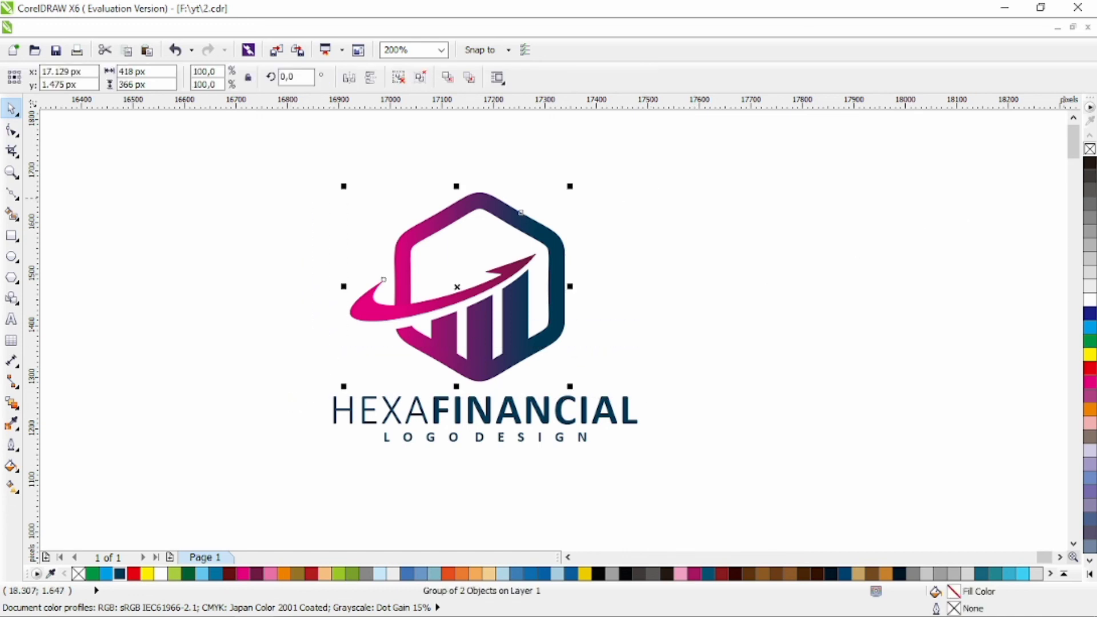
left_click(886, 243)
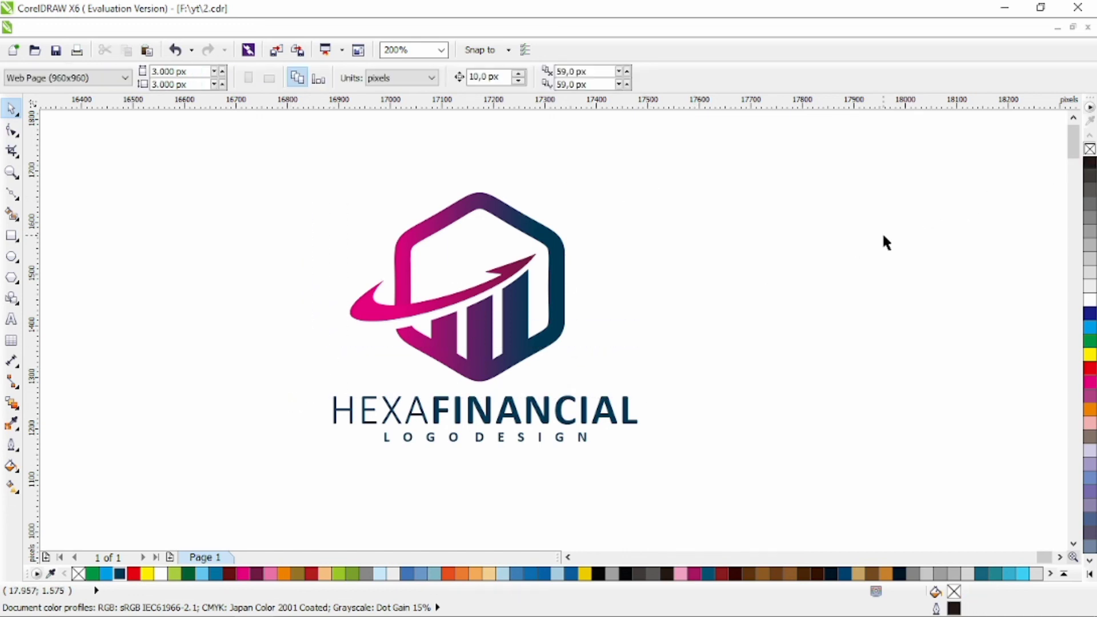